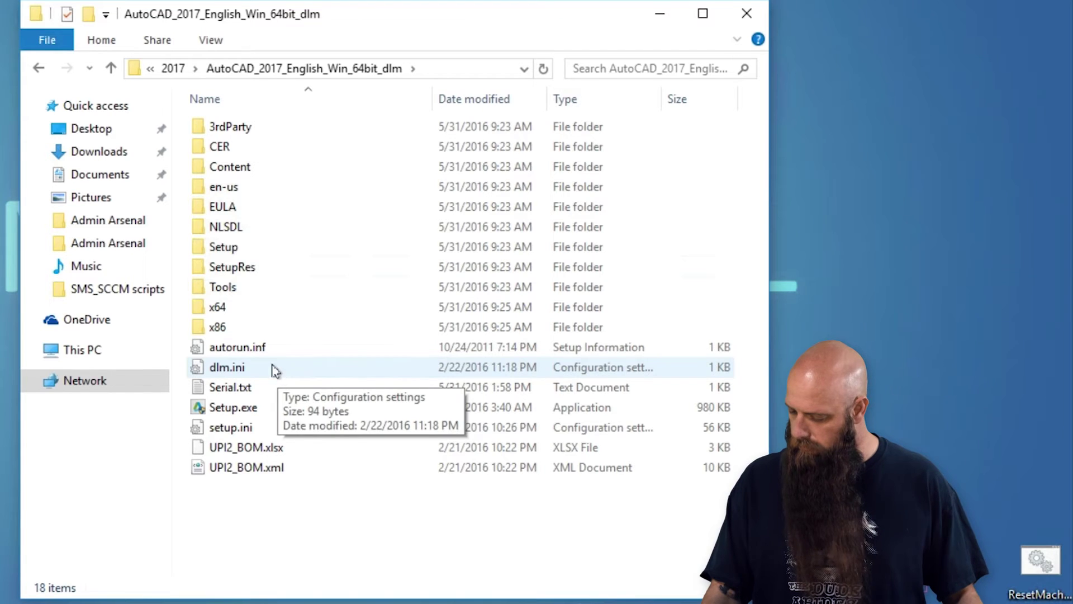
Launch Setup.exe from the AutoCAD_2017_English_Win_64bit_dlm folder
{"action": "left_click", "coordinate": [240, 414]}
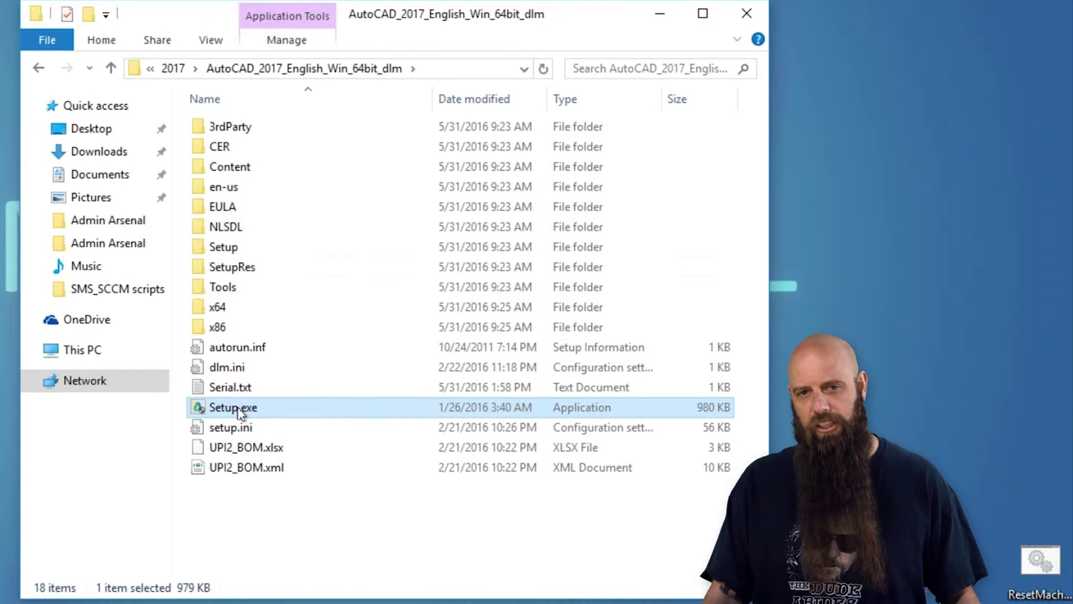
{"action": "double_click", "coordinate": [241, 414]}
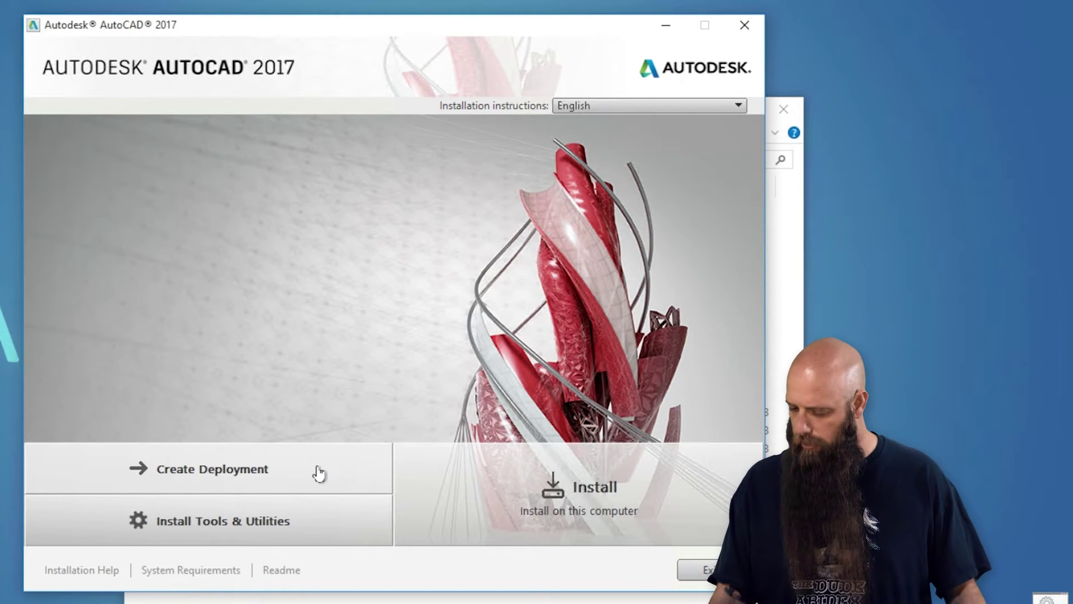
Choose Create Deployment on the AutoCAD 2017 installer's start screen
{"action": "left_click", "coordinate": [206, 485]}
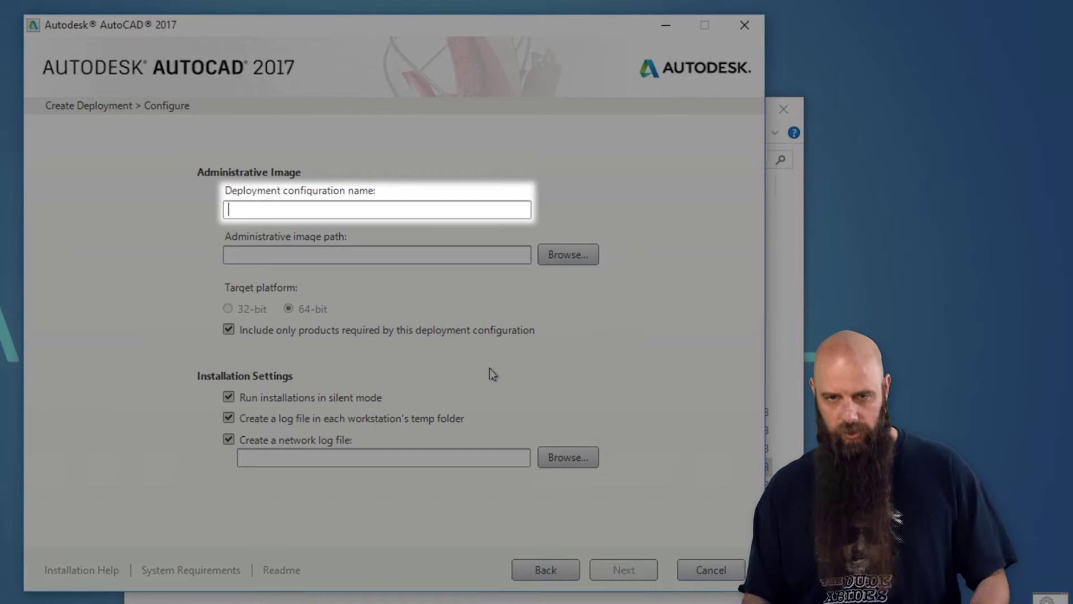
Name the deployment 'AutoCAD 2017' and enter the image path \\token\deploy\software\autodesk\deployments, selecting it to copy
{"action": "type", "text": "AutoCAD"}
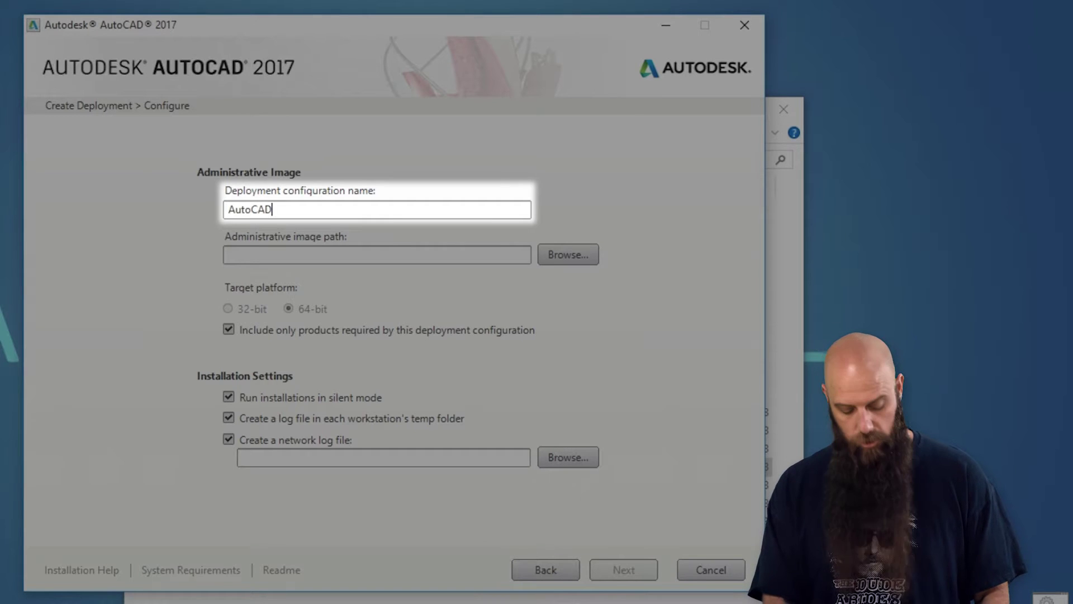
{"action": "type", "text": " 2017"}
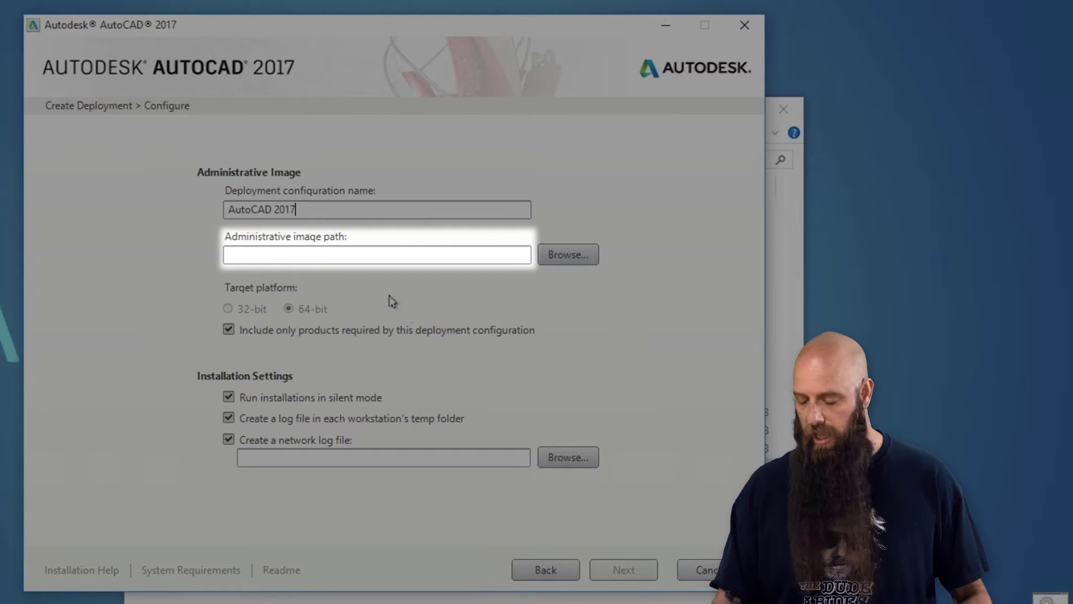
{"action": "left_click", "coordinate": [285, 254]}
{"action": "type", "text": "\\"}
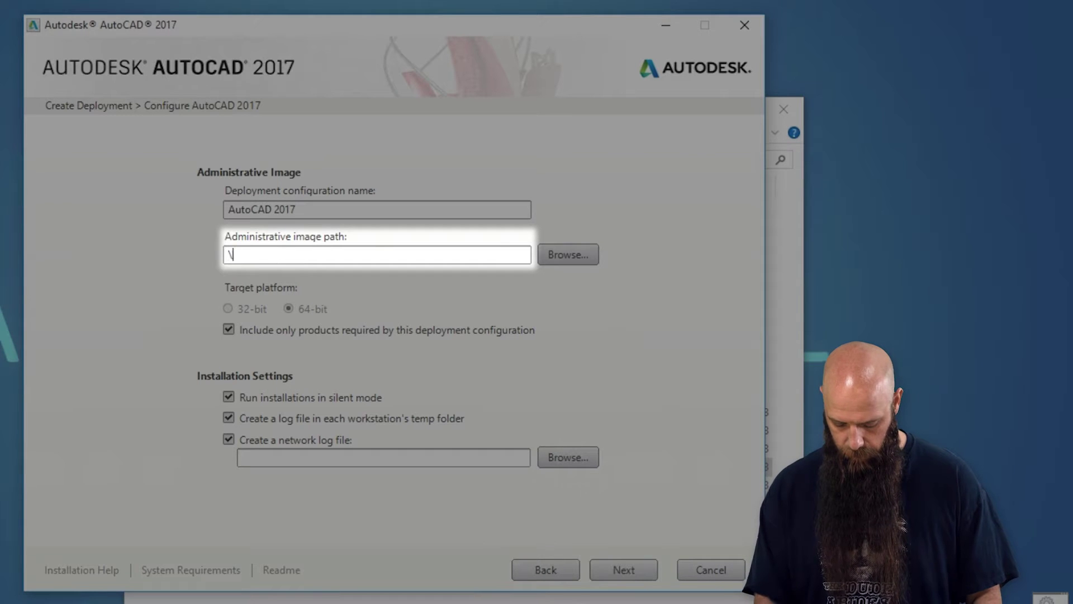
{"action": "type", "text": "\\token"}
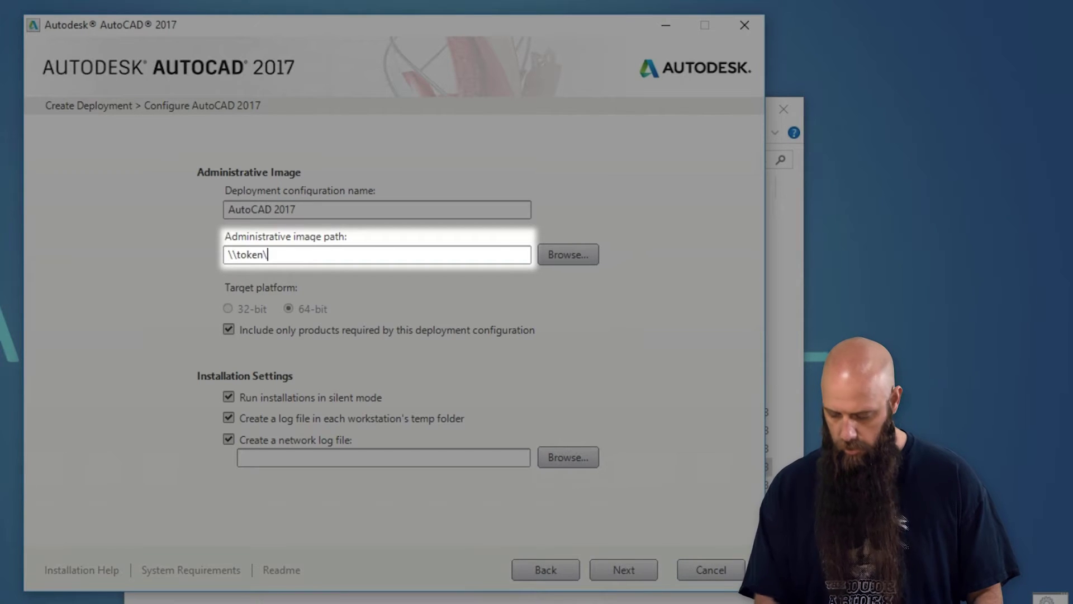
{"action": "type", "text": "\\deploy\\sof"}
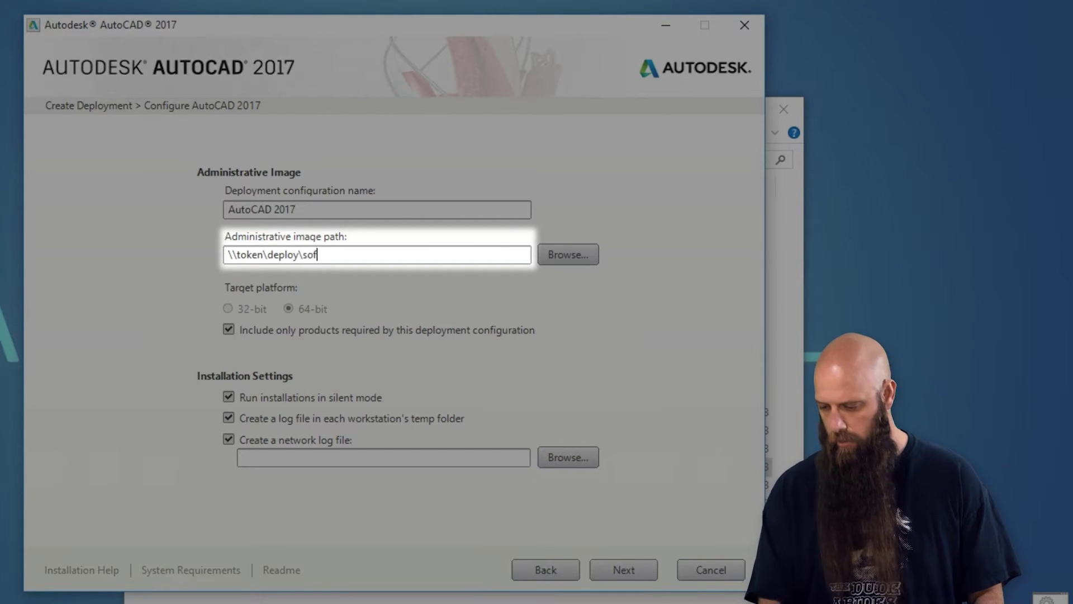
{"action": "type", "text": "tware\\"}
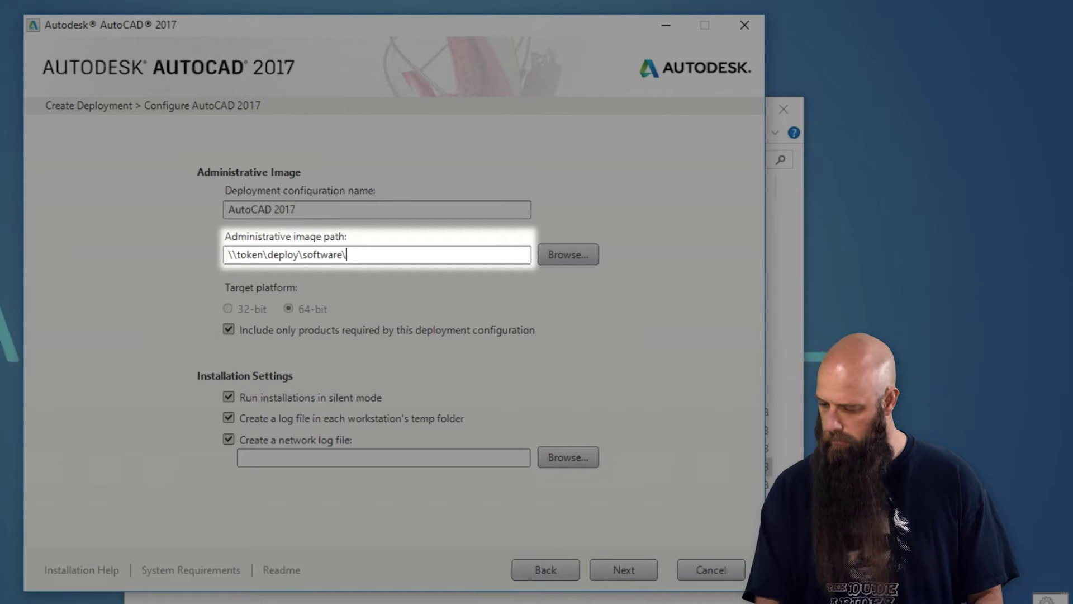
{"action": "type", "text": "autodes"}
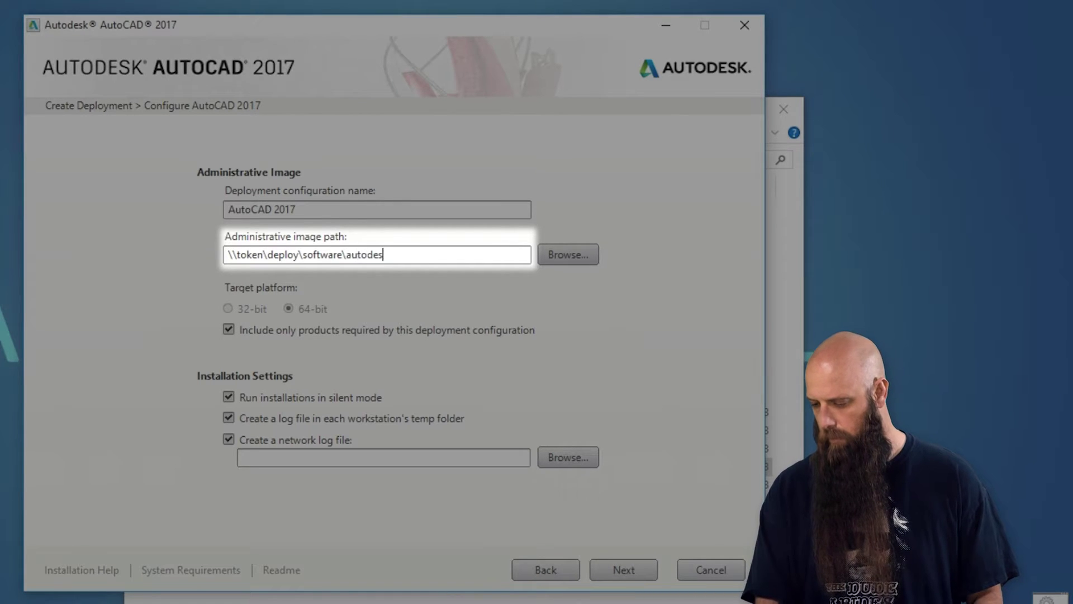
{"action": "type", "text": "k"}
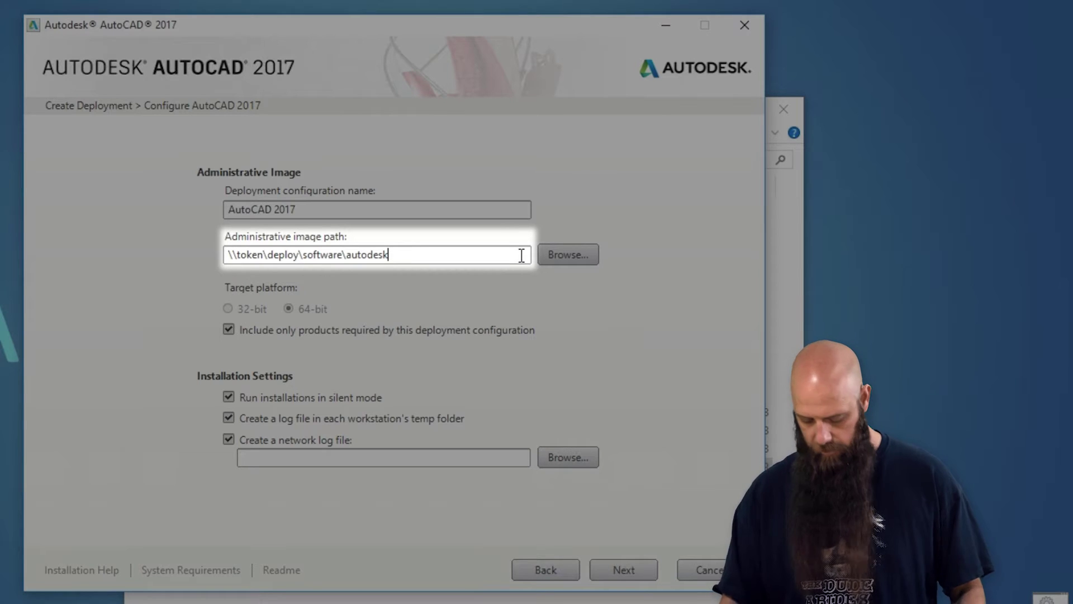
{"action": "type", "text": "\\"}
{"action": "type", "text": "deployments"}
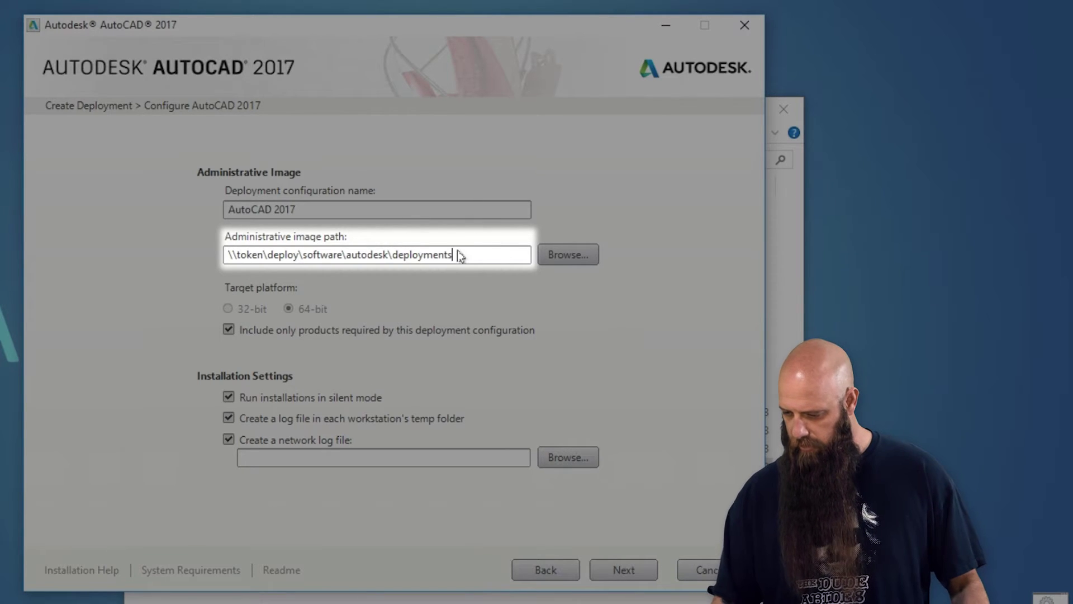
{"action": "left_click_drag", "start_coordinate": [456, 255], "coordinate": [101, 254]}
{"action": "key", "text": "ctrl+c"}
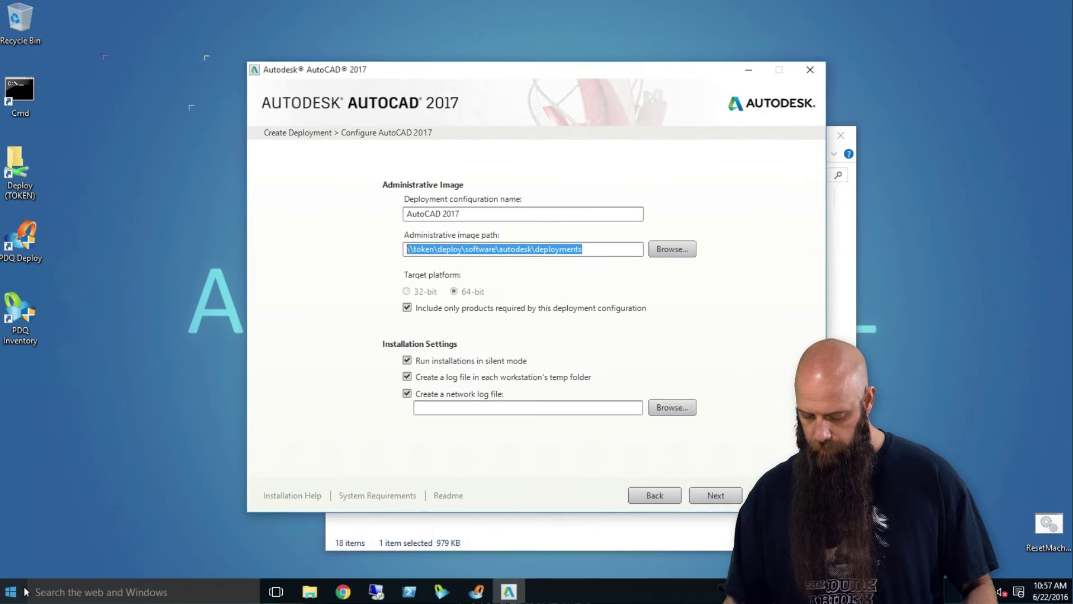
Open the copied deployments path in Explorer through the Run prompt
{"action": "right_click", "coordinate": [0, 603]}
{"action": "left_click", "coordinate": [75, 543]}
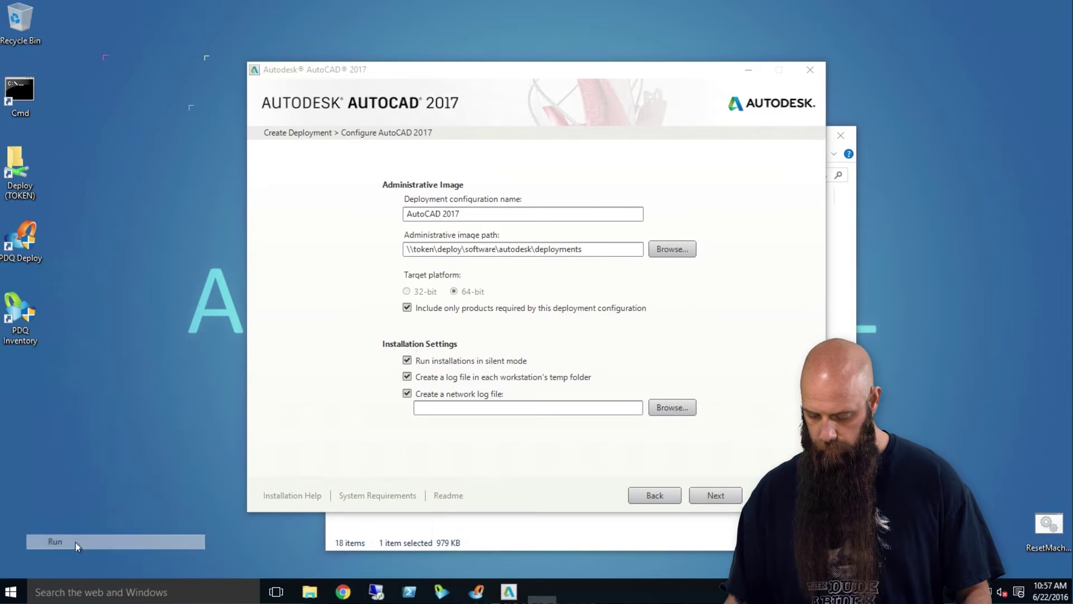
{"action": "key", "text": "ctrl+v"}
{"action": "key", "text": "Return"}
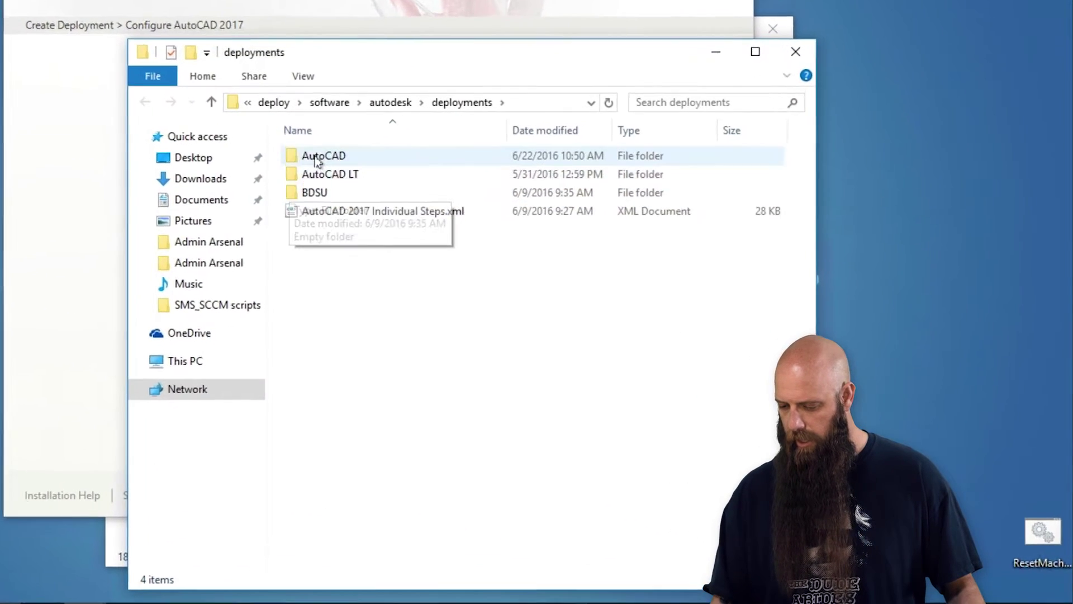
Create a new folder named 2017 inside the AutoCAD deployments folder
{"action": "double_click", "coordinate": [317, 161]}
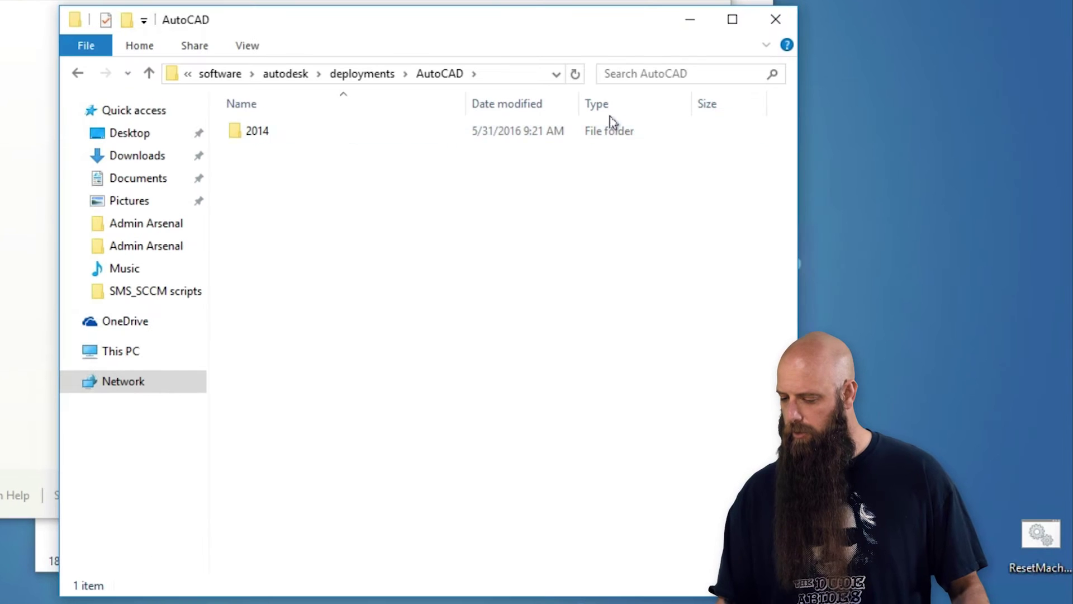
{"action": "right_click", "coordinate": [371, 198]}
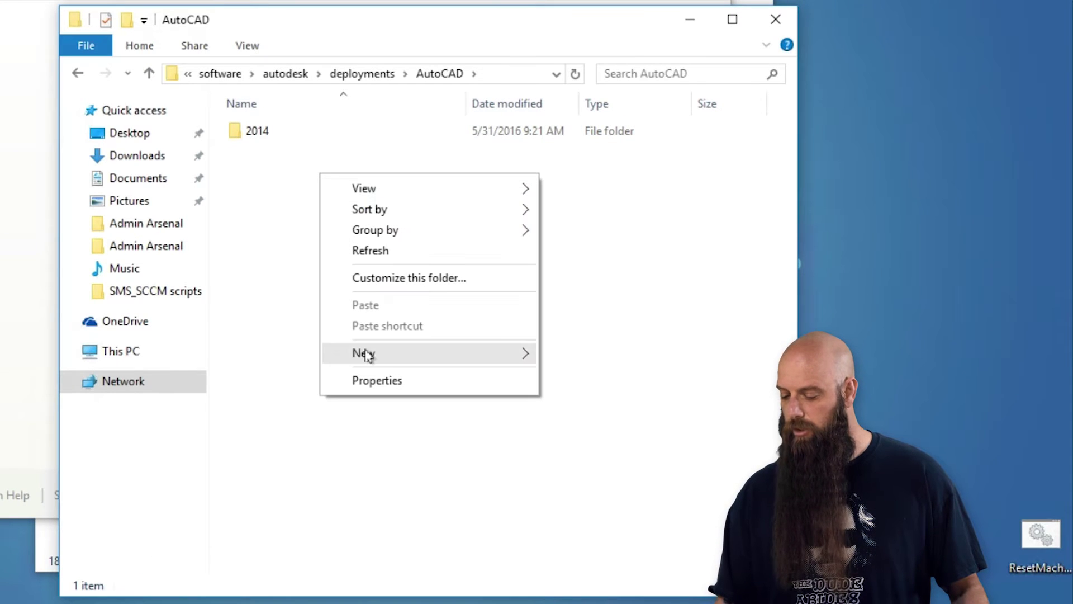
{"action": "mouse_move", "coordinate": [367, 352]}
{"action": "left_click", "coordinate": [554, 356]}
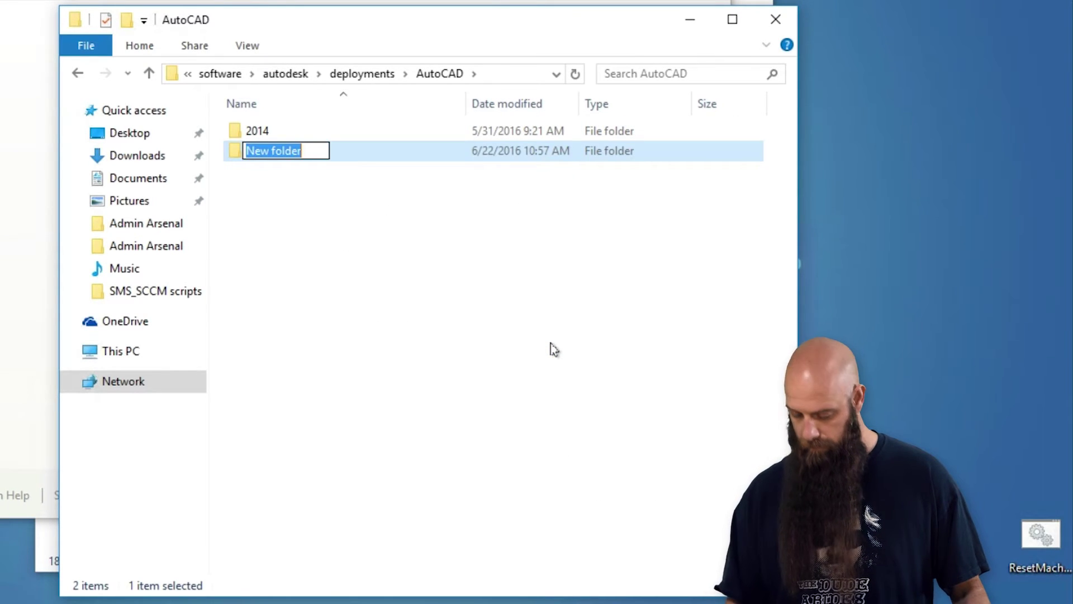
{"action": "type", "text": "2017"}
{"action": "key", "text": "Return"}
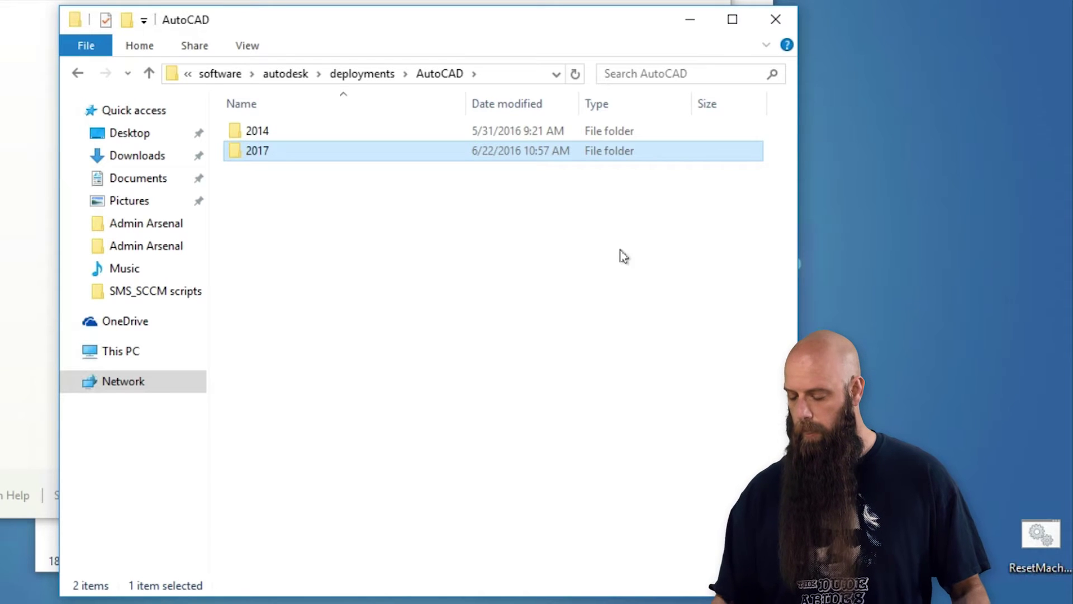
{"action": "left_click", "coordinate": [693, 24]}
Append \AutoCAD\2017 to the image path, turn off workstation temp-folder logging, and continue
{"action": "left_click", "coordinate": [431, 181]}
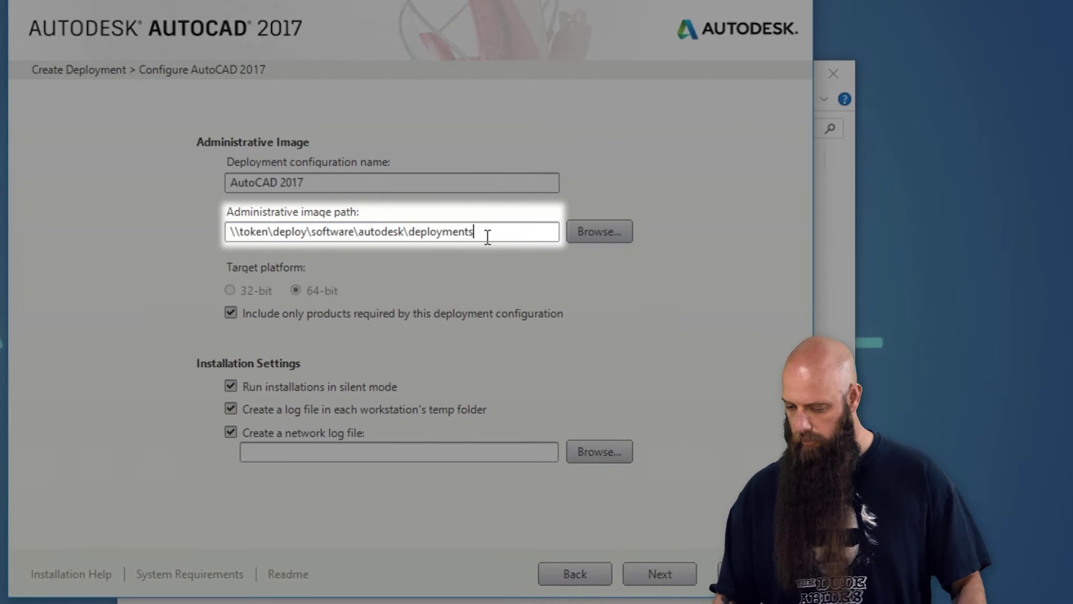
{"action": "type", "text": "\\Auto"}
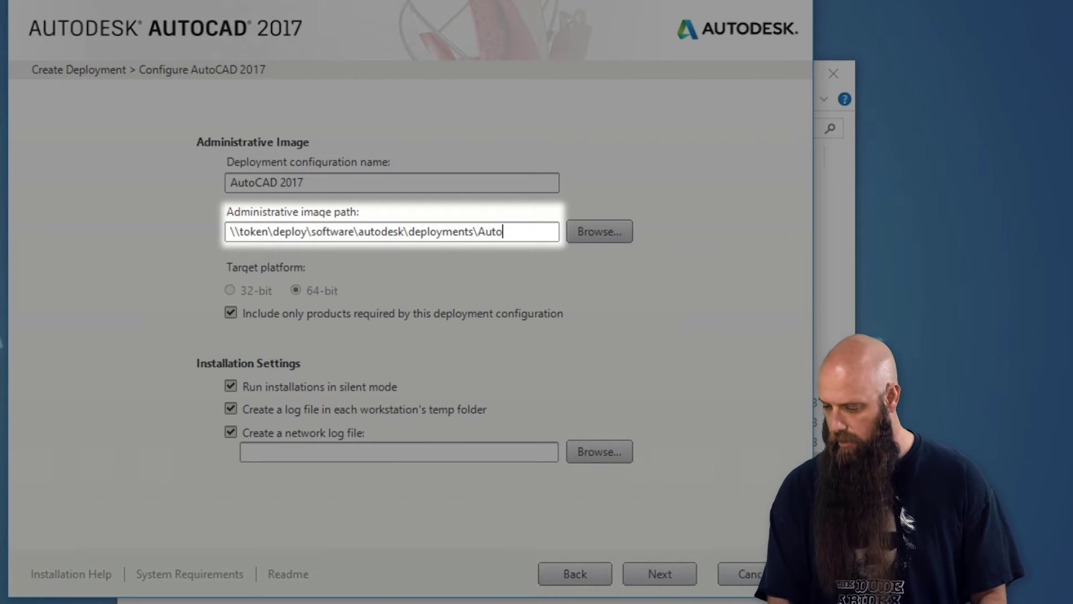
{"action": "type", "text": "CAD\\"}
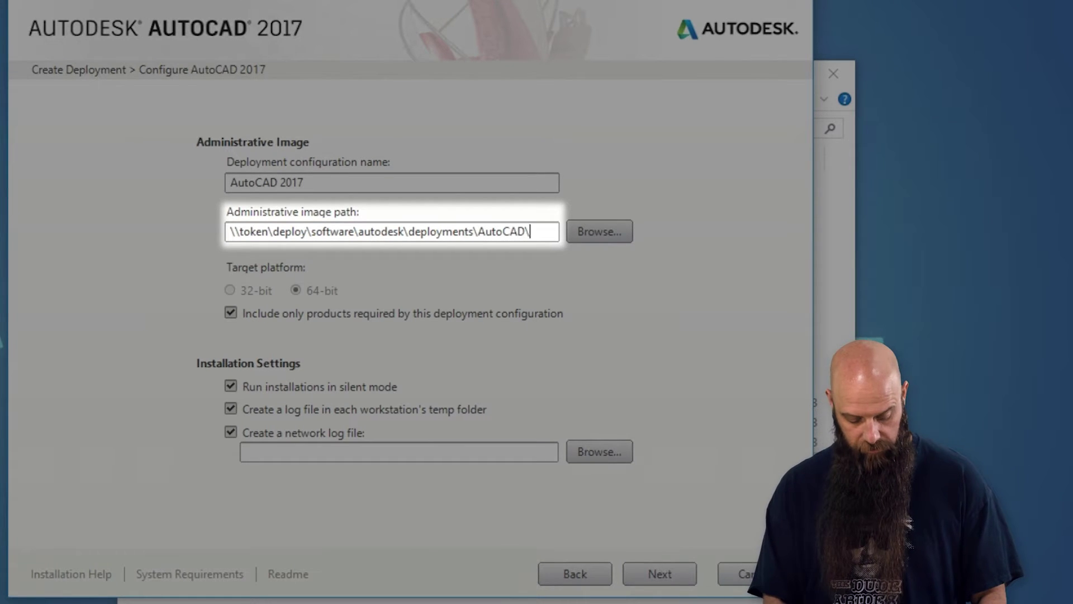
{"action": "type", "text": "20"}
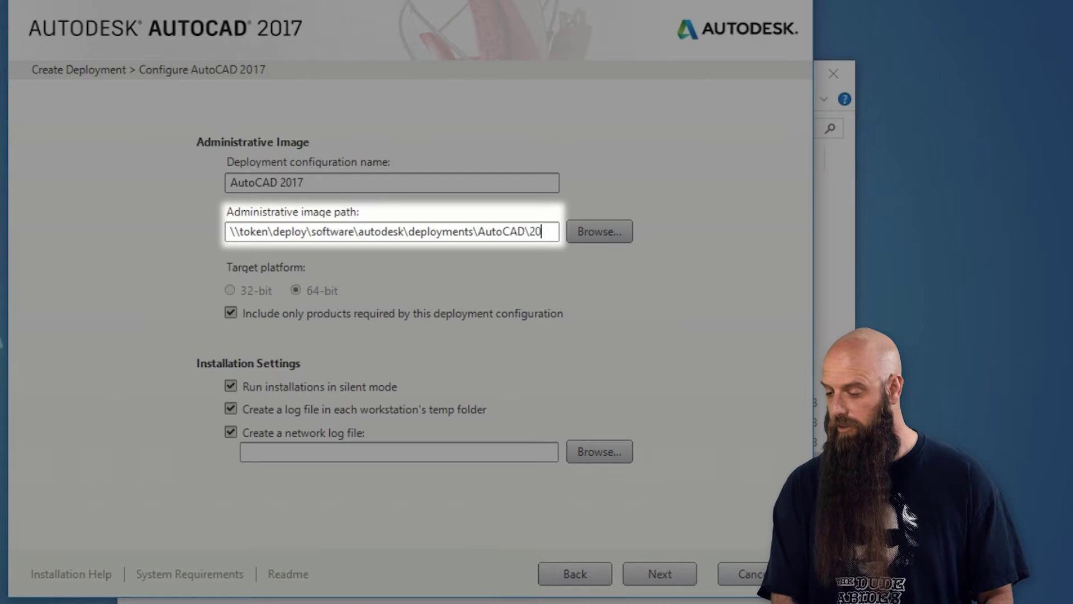
{"action": "type", "text": "17"}
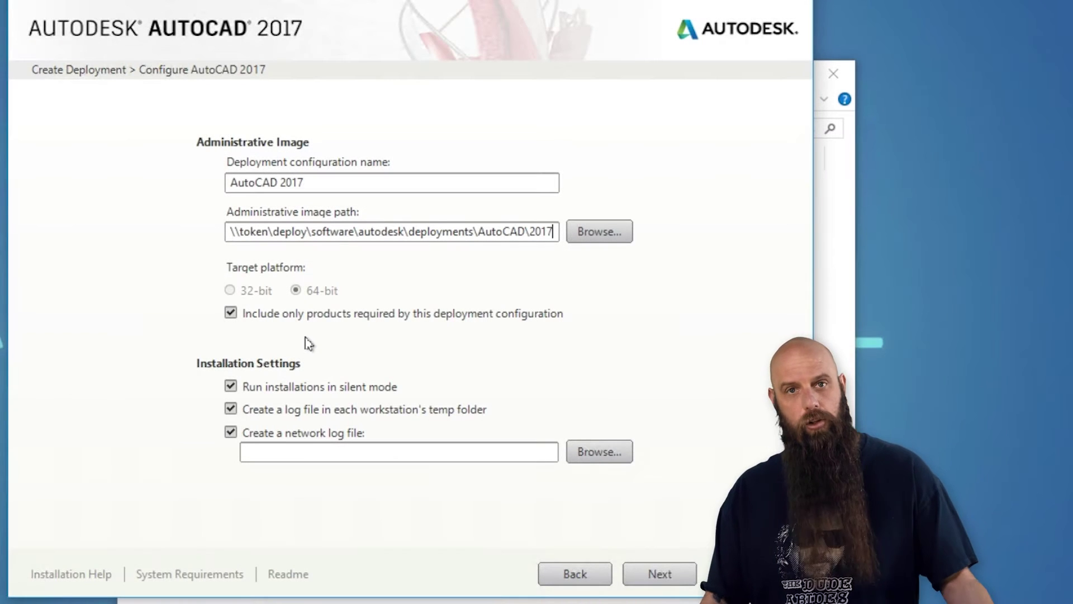
{"action": "left_click", "coordinate": [282, 411]}
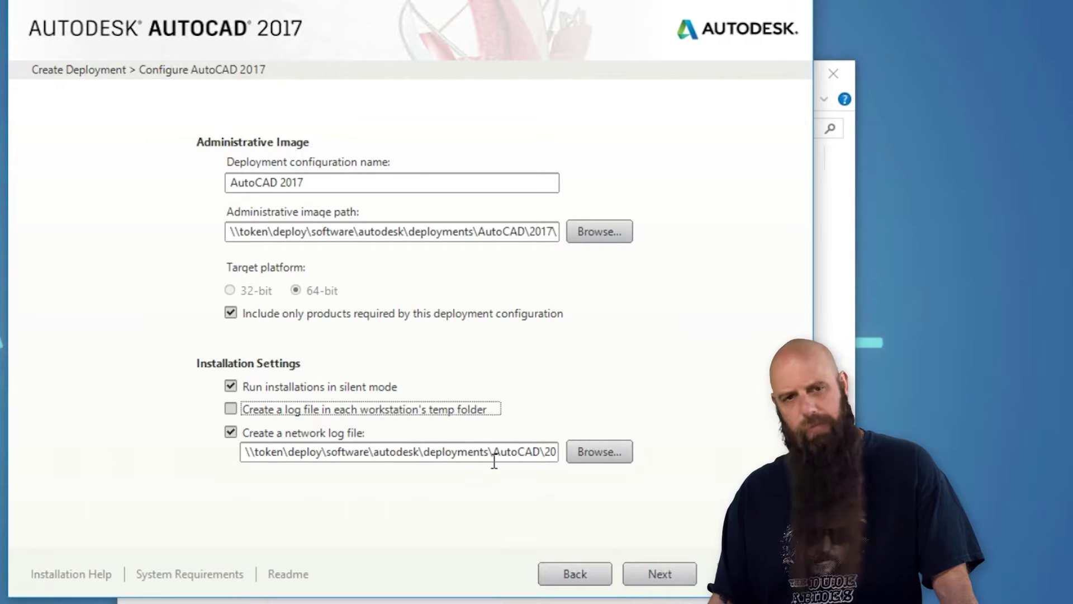
{"action": "left_click", "coordinate": [653, 576]}
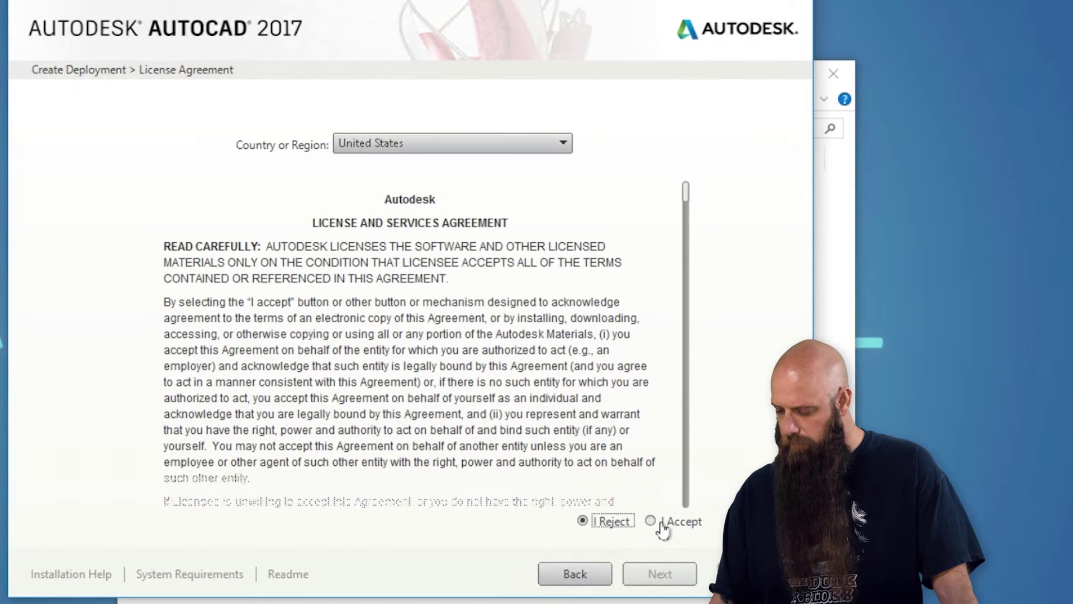
Accept the license agreement and choose Serial Number (Stand-Alone) licensing, entering the serial number
{"action": "left_click", "coordinate": [651, 521]}
{"action": "left_click", "coordinate": [660, 576]}
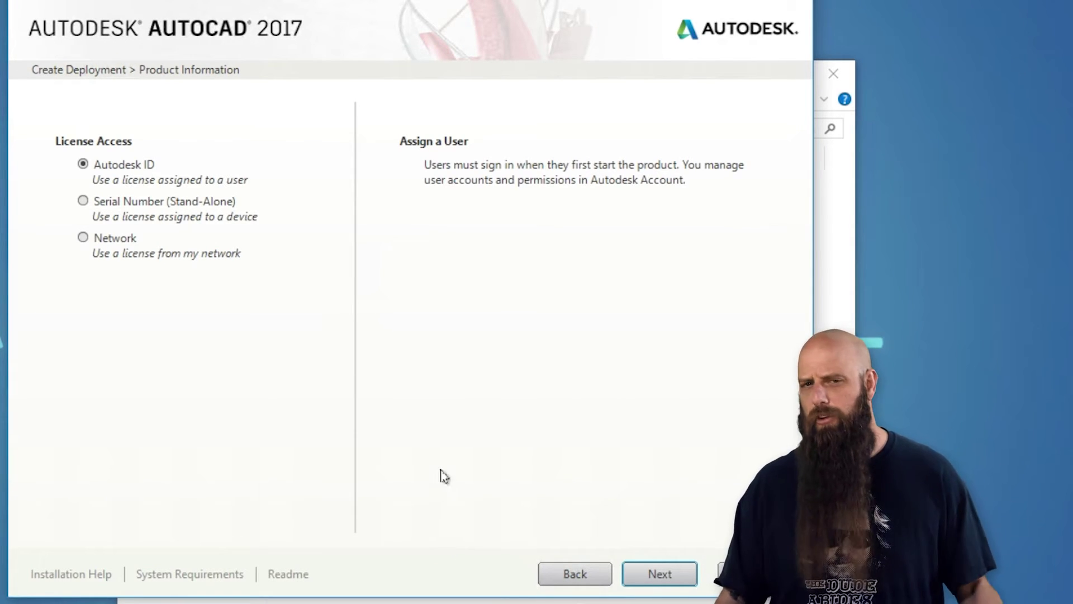
{"action": "left_click", "coordinate": [100, 206]}
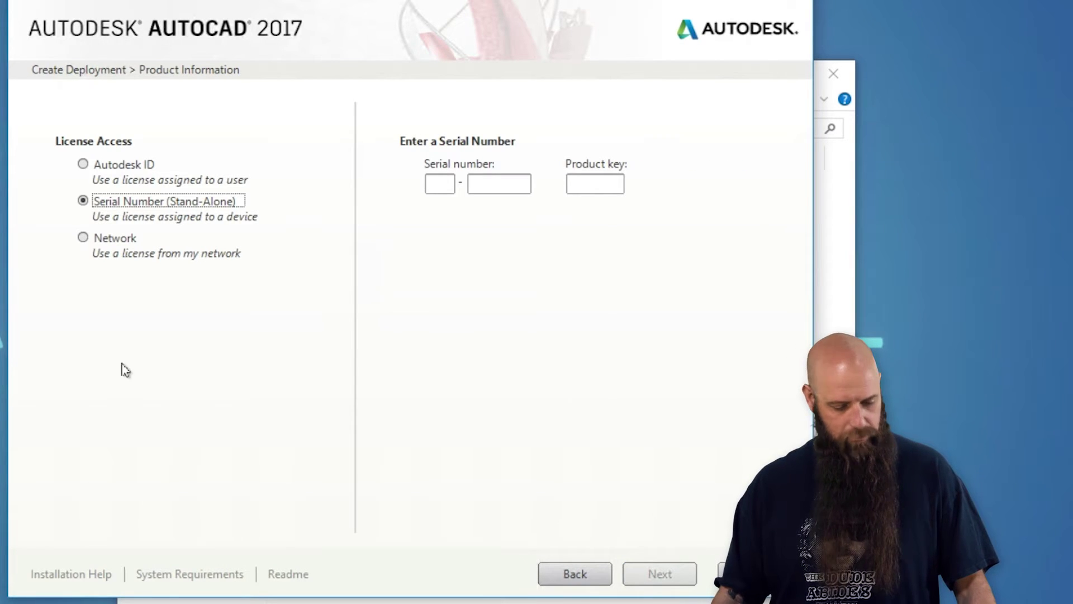
{"action": "left_click", "coordinate": [441, 191]}
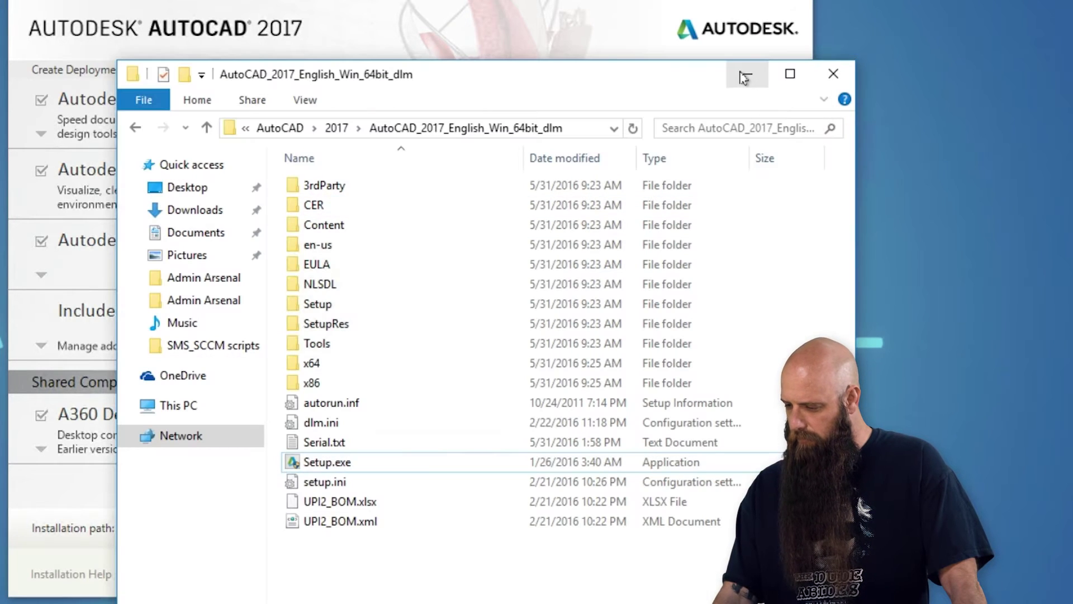
Exclude Autodesk Desktop App and ReCap 360, review AutoCAD 2017 options, then create the deployment
{"action": "left_click", "coordinate": [740, 77]}
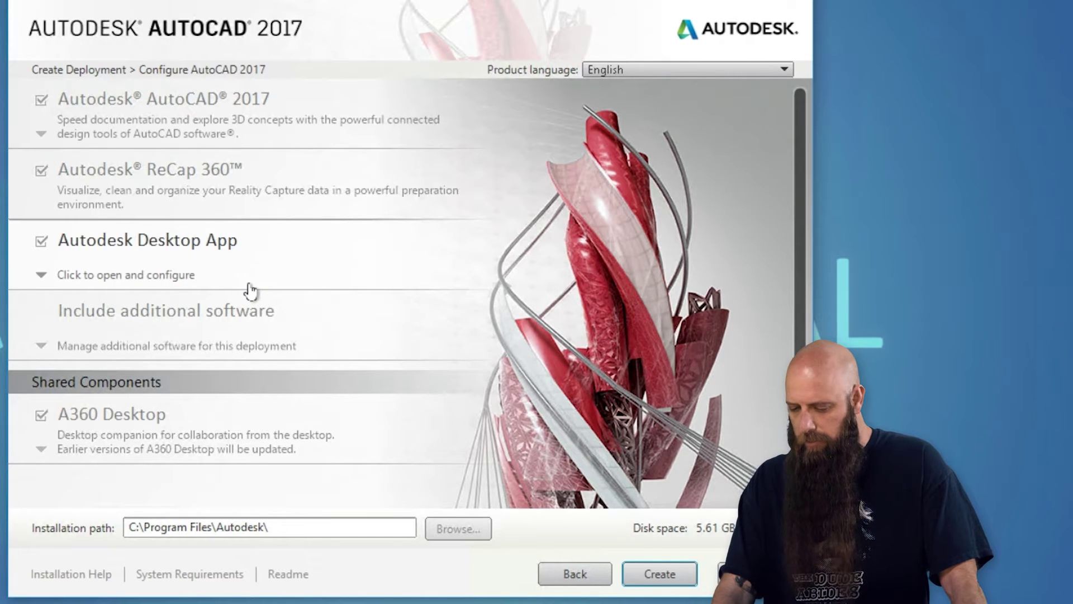
{"action": "left_click", "coordinate": [42, 241]}
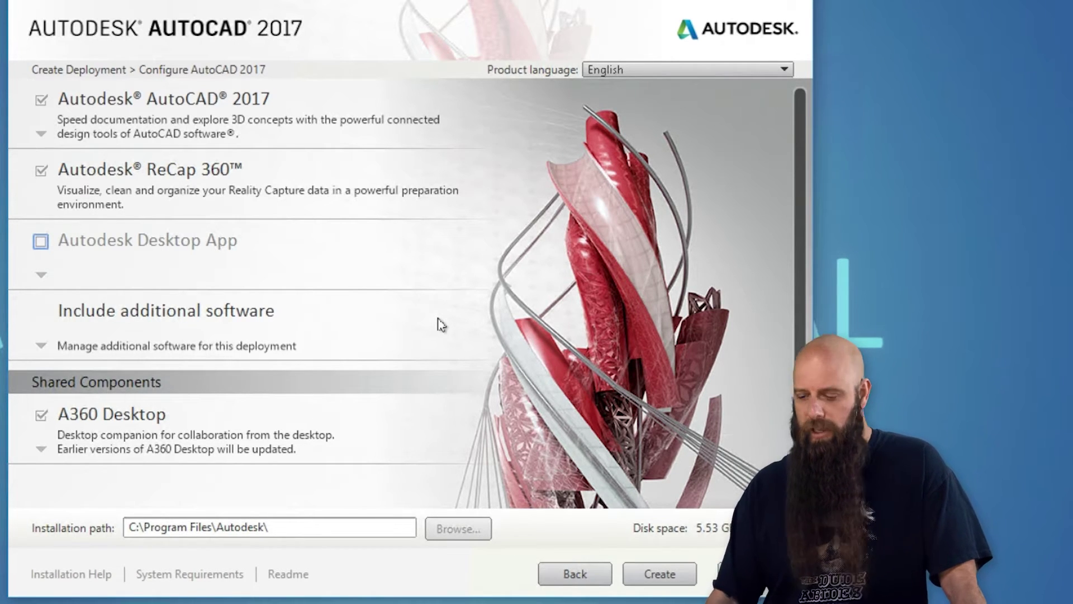
{"action": "left_click", "coordinate": [40, 170]}
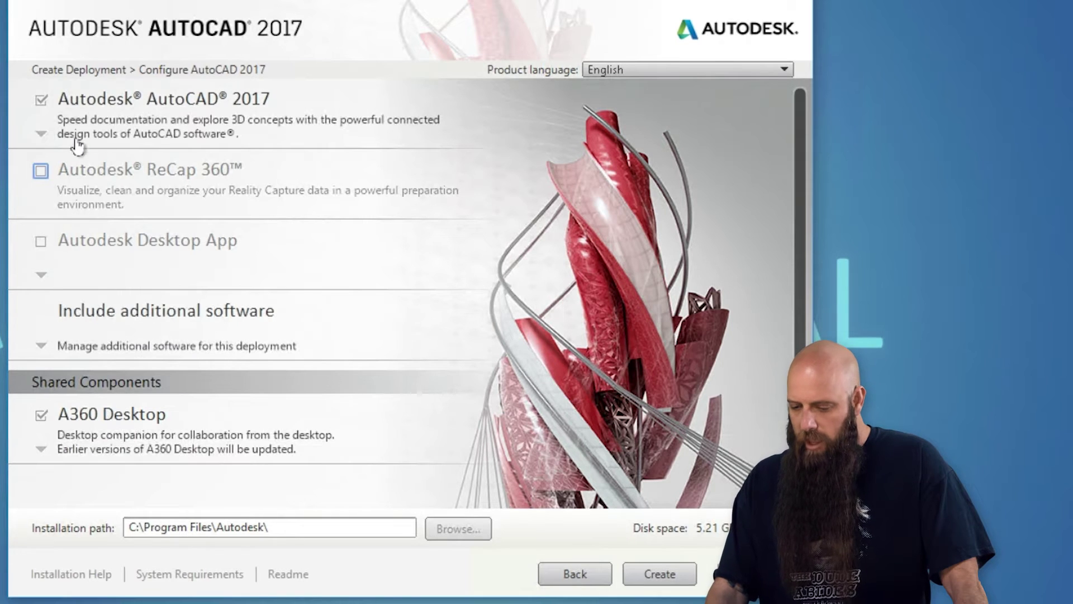
{"action": "left_click", "coordinate": [38, 132]}
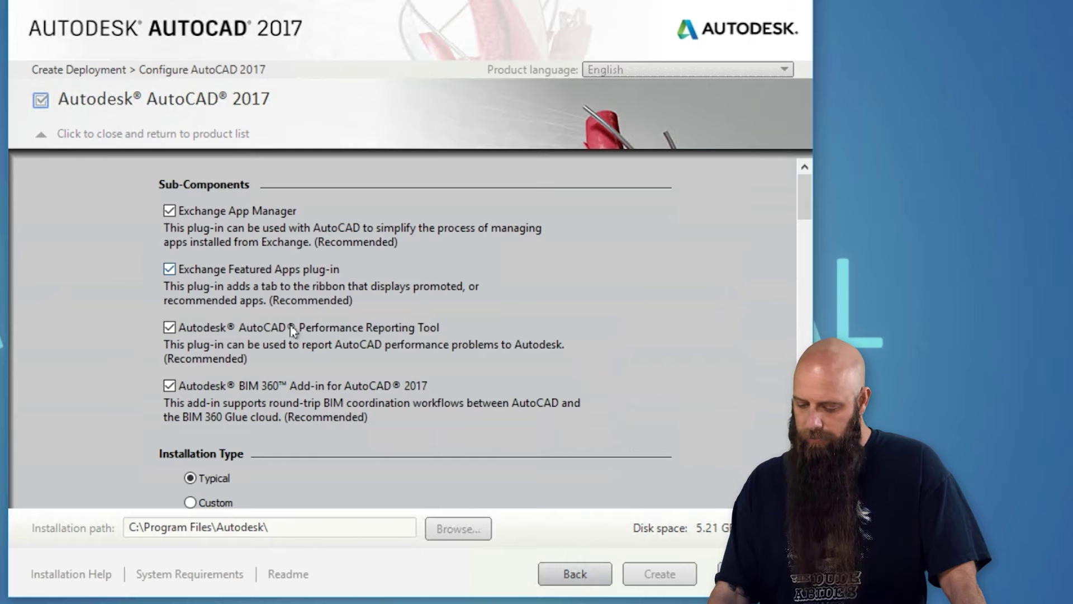
{"action": "scroll", "coordinate": [291, 331], "scroll_direction": "down", "scroll_amount": 4}
{"action": "scroll", "coordinate": [319, 352], "scroll_direction": "up", "scroll_amount": 4}
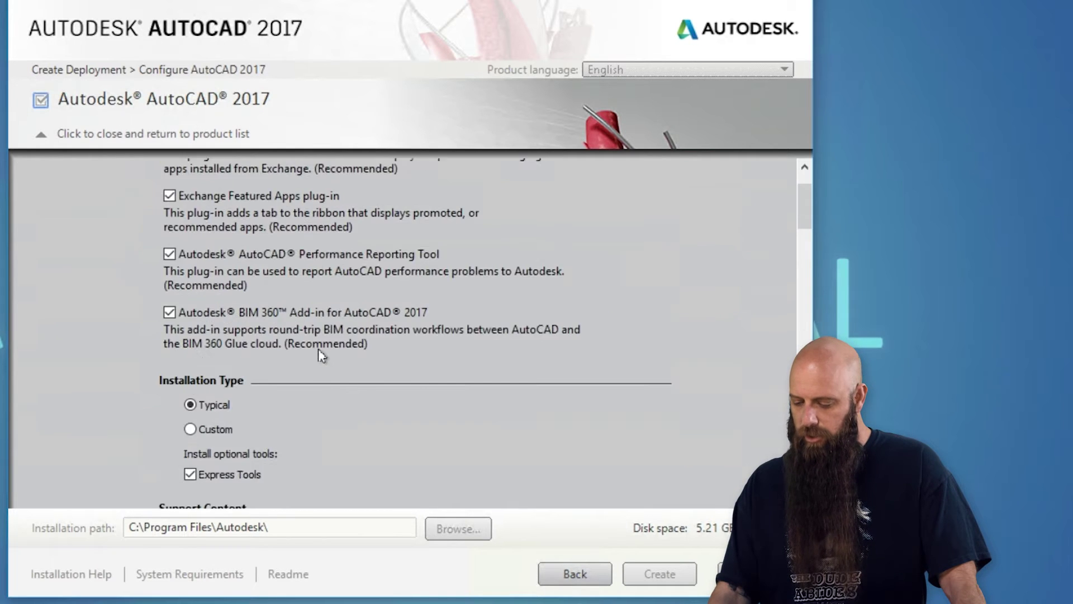
{"action": "left_click", "coordinate": [41, 137]}
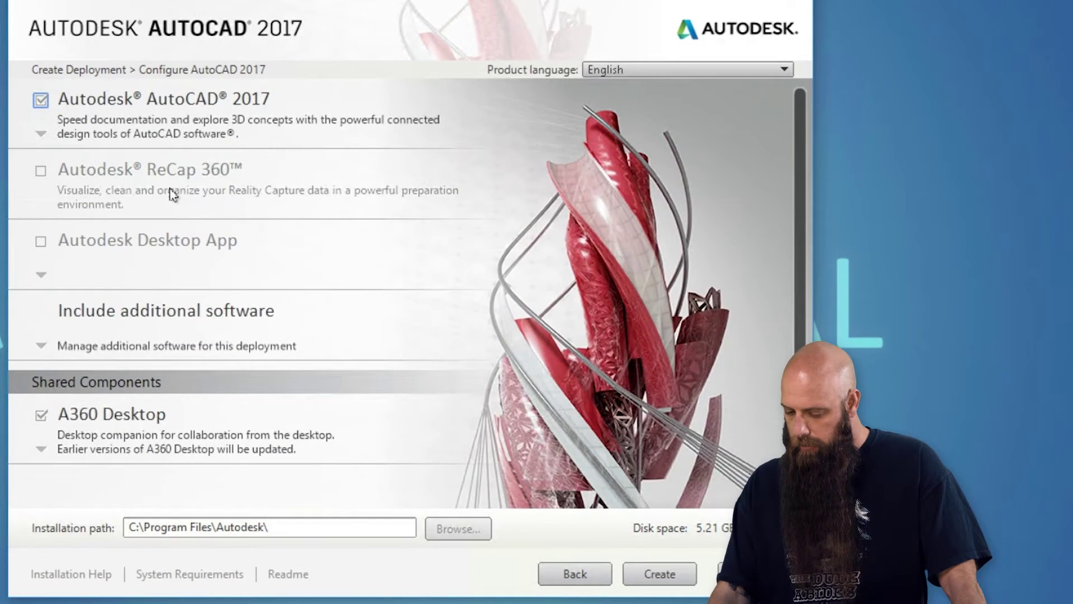
{"action": "left_click", "coordinate": [671, 577]}
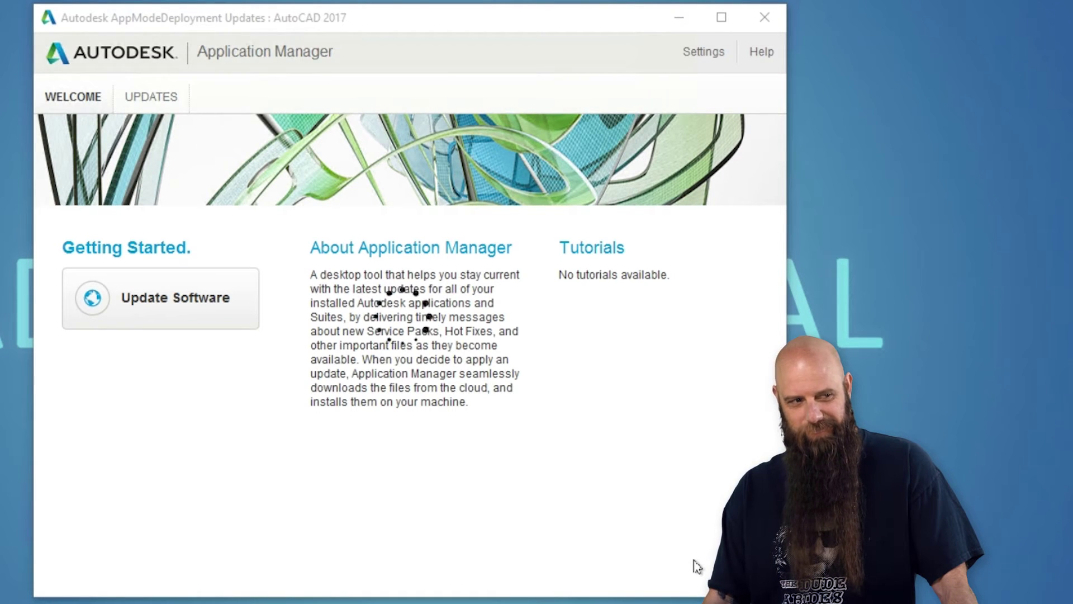
Check for updates on the UPDATES tab, then close Application Manager
{"action": "left_click", "coordinate": [144, 316]}
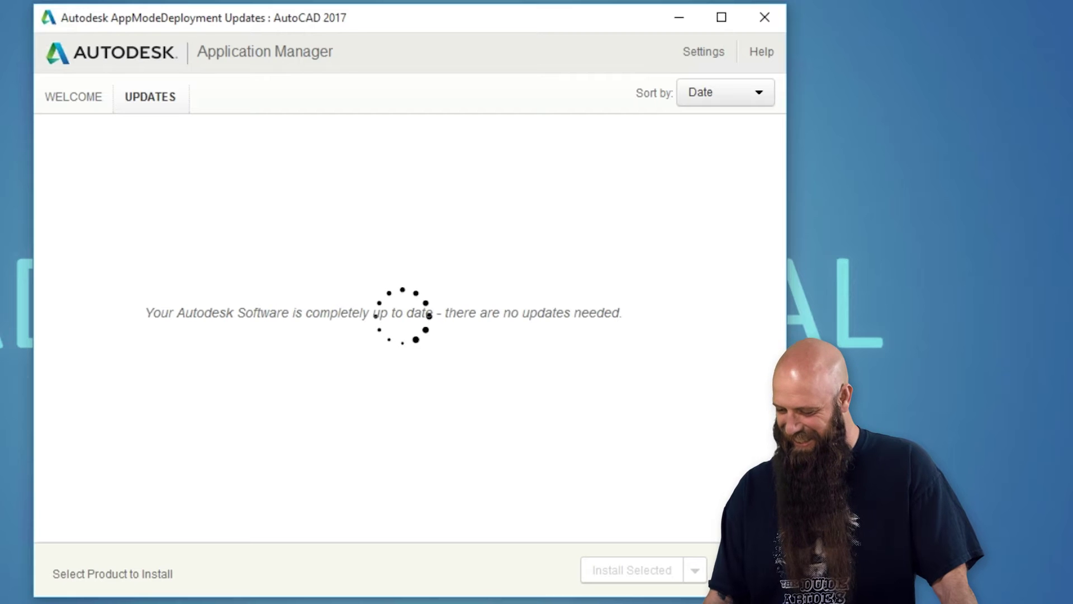
{"action": "key", "text": "alt+F4"}
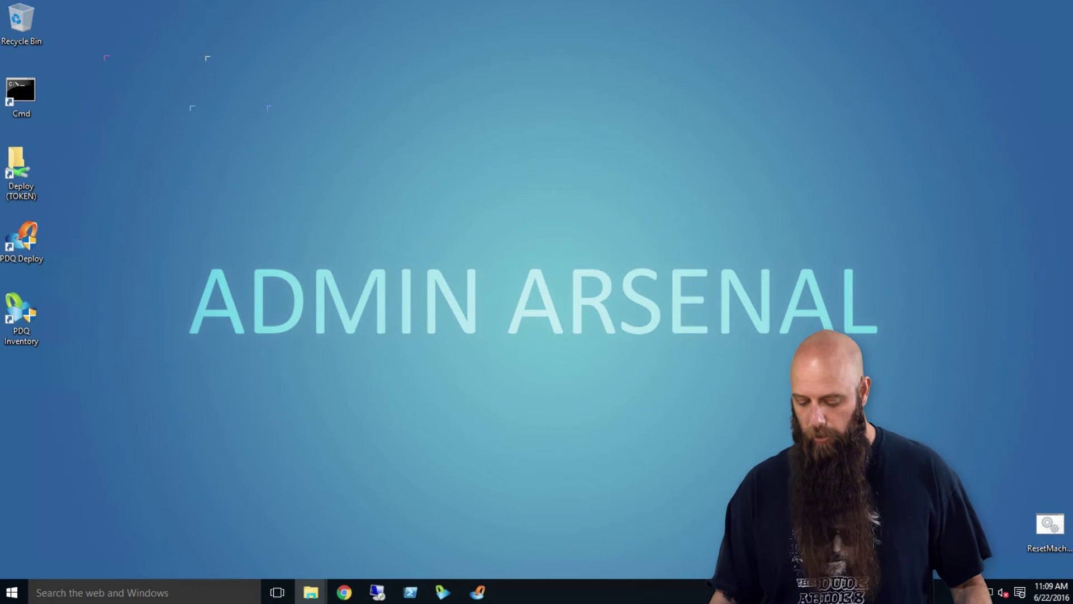
Browse to \\token\deploy\software\autodesk\Deployments\AutoCAD\2017 via Windows search
{"action": "left_click", "coordinate": [87, 591]}
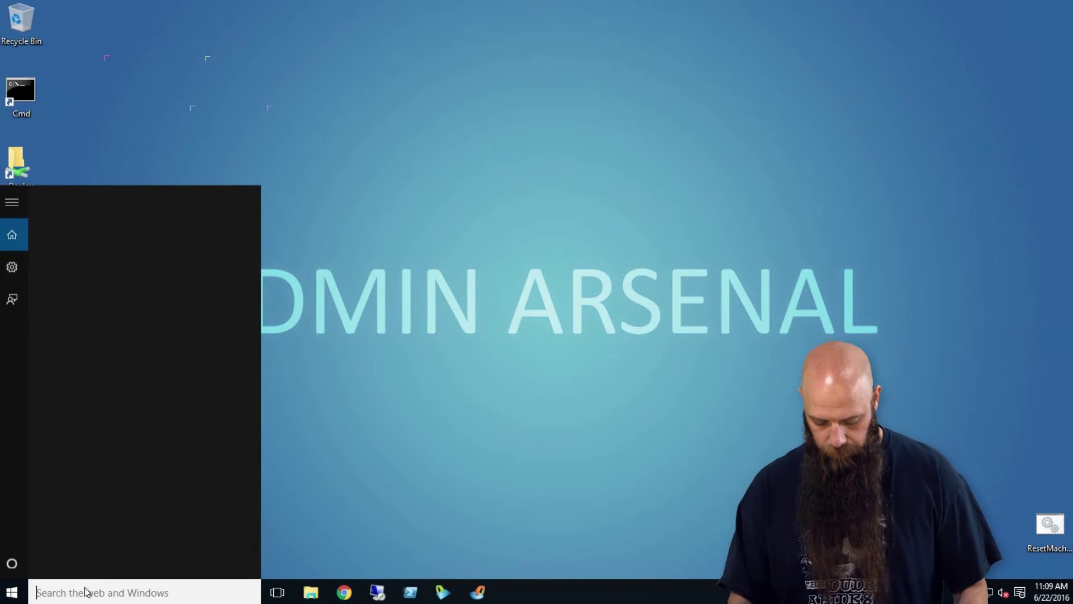
{"action": "type", "text": "\\\\token"}
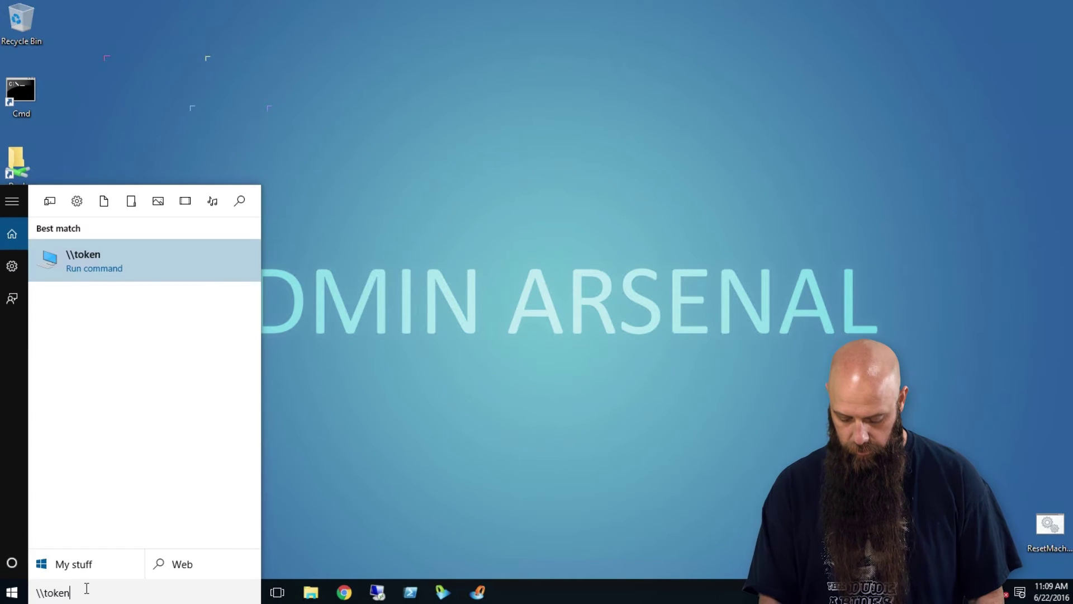
{"action": "type", "text": "\\deploy\\softwsare"}
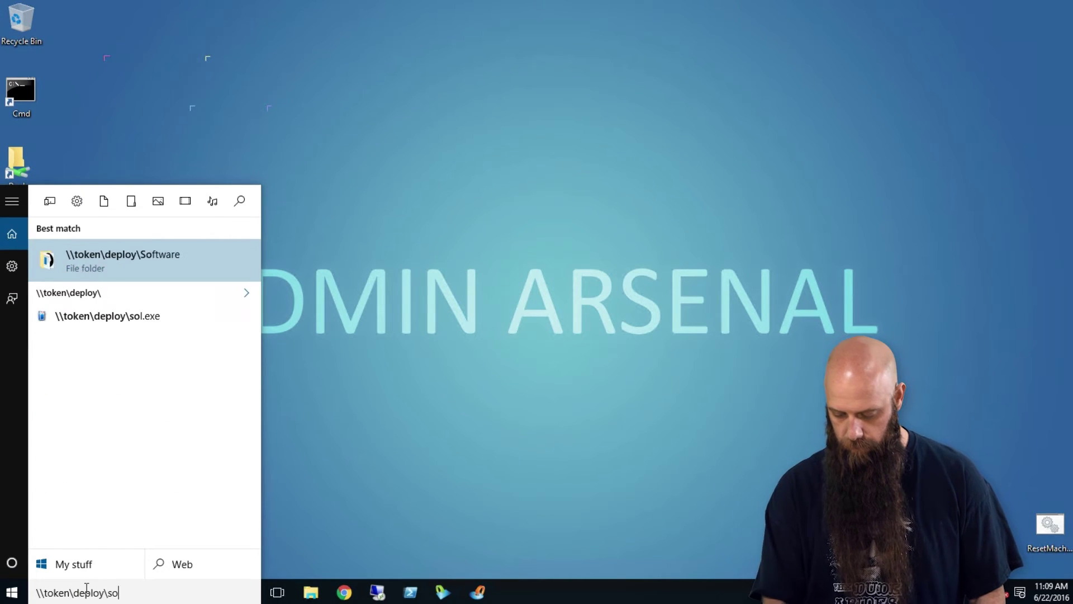
{"action": "key", "text": "BackSpace"}
{"action": "key", "text": "BackSpace"}
{"action": "key", "text": "BackSpace"}
{"action": "key", "text": "BackSpace"}
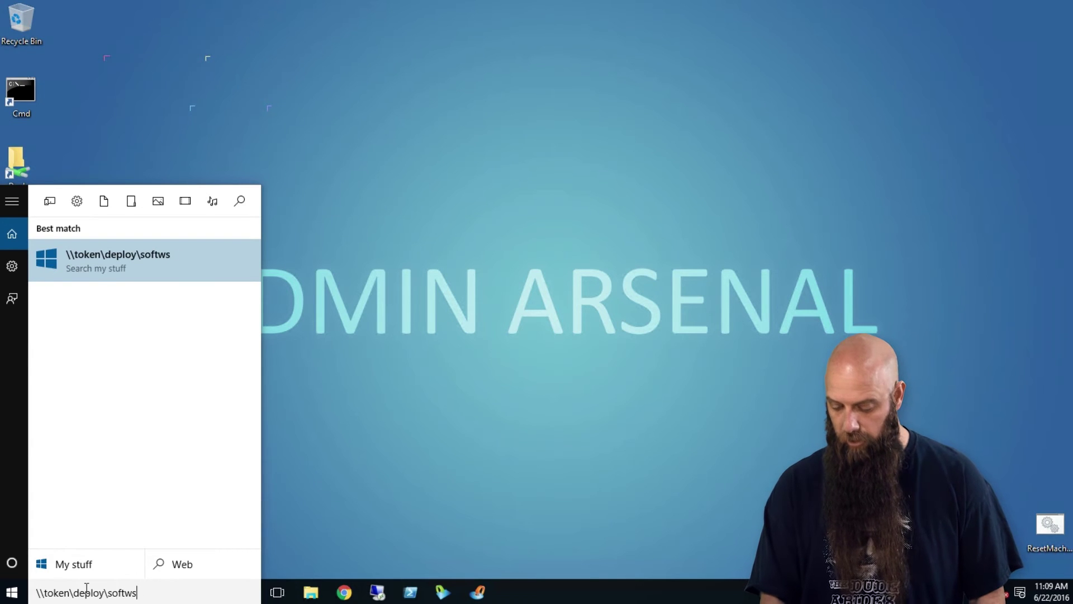
{"action": "type", "text": "are"}
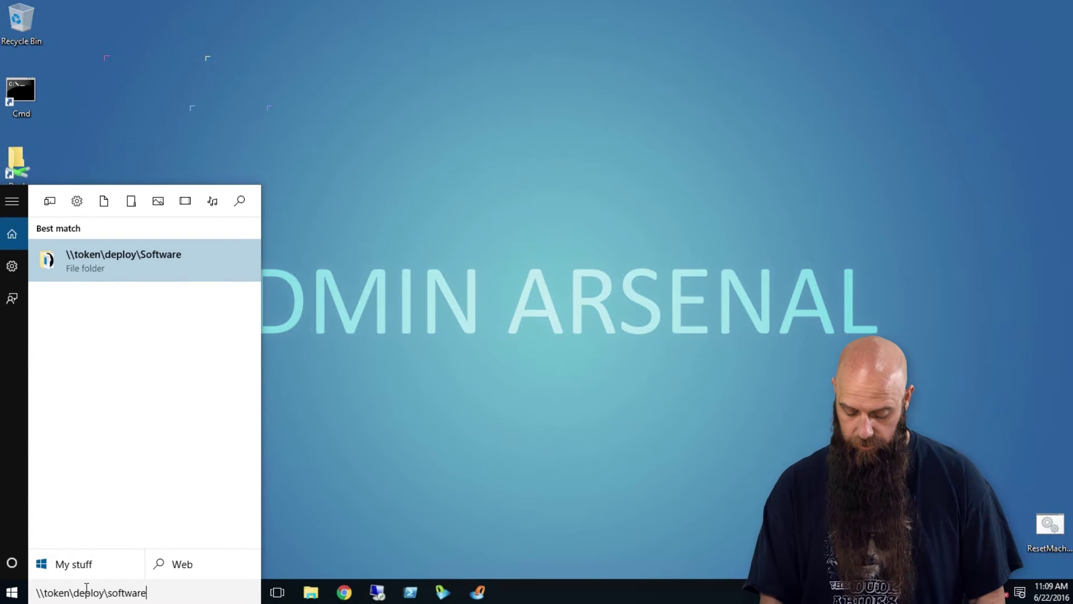
{"action": "type", "text": "\\"}
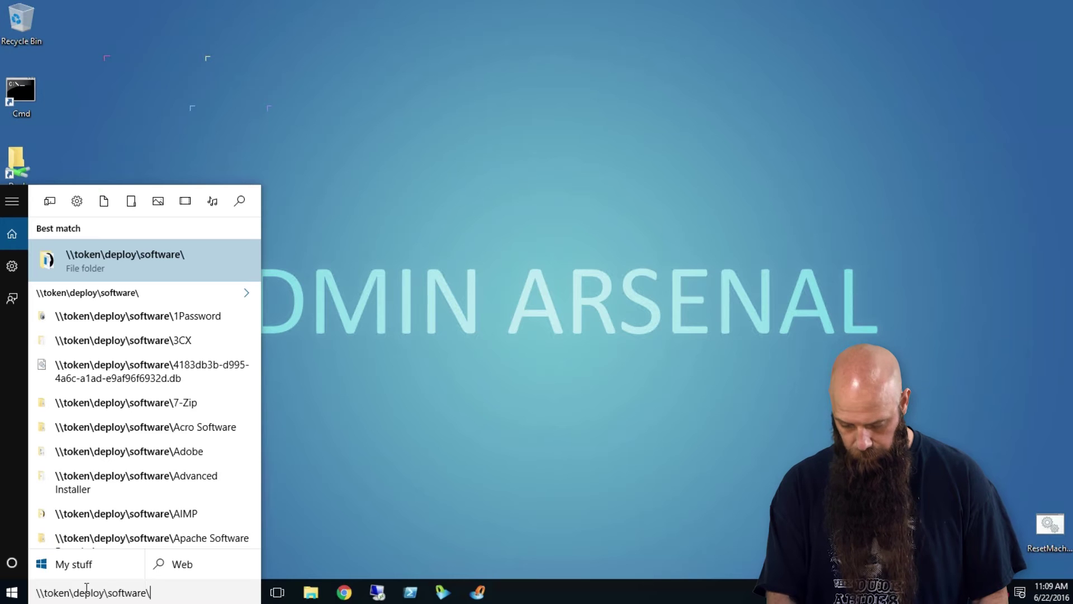
{"action": "type", "text": "autodesk"}
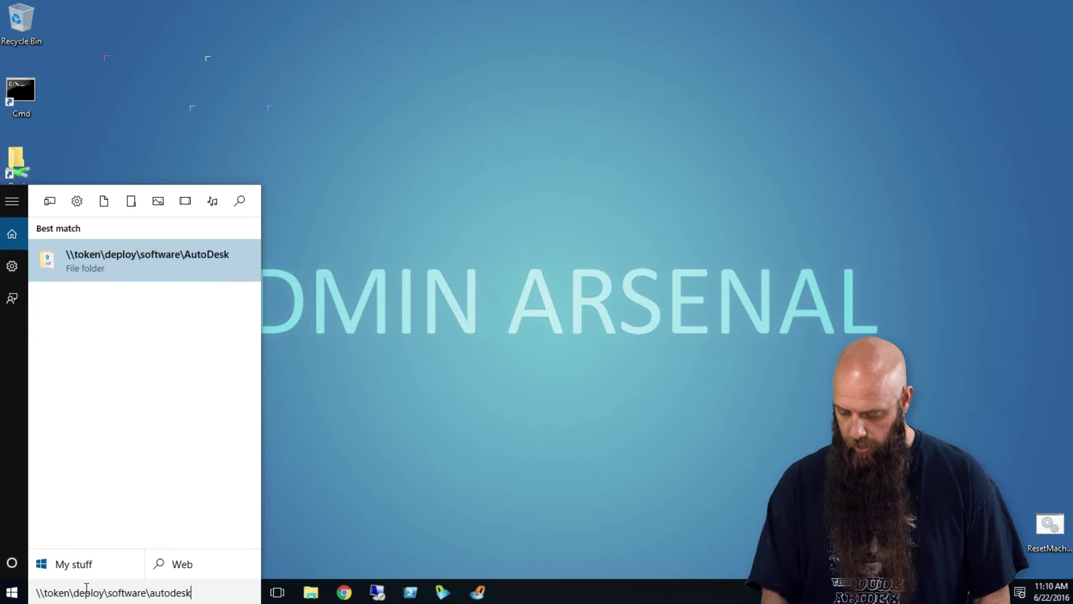
{"action": "type", "text": "\\d"}
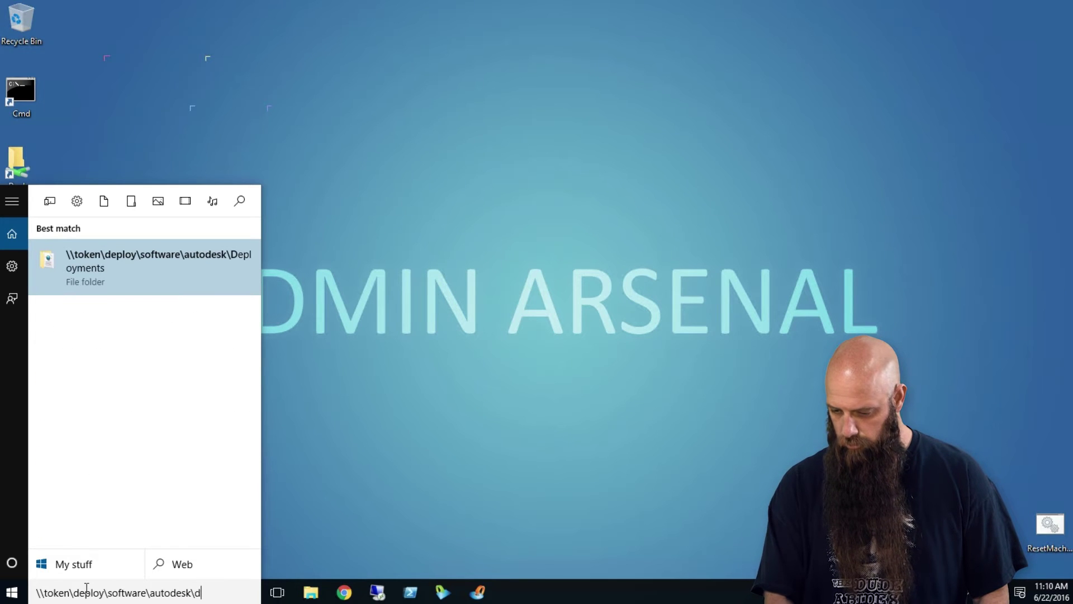
{"action": "key", "text": "BackSpace"}
{"action": "key", "text": "Return"}
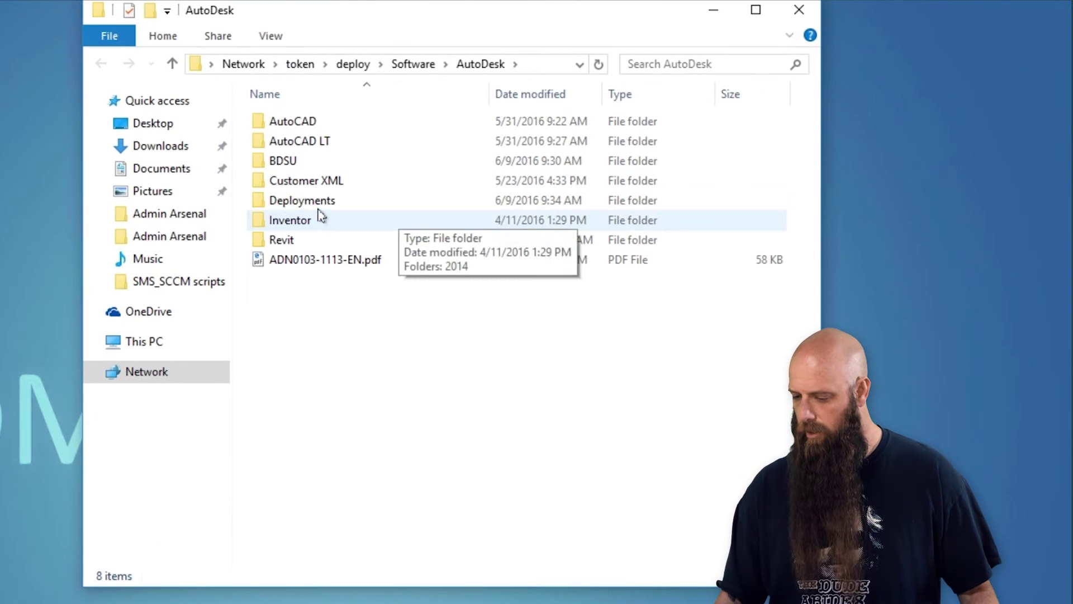
{"action": "double_click", "coordinate": [318, 201]}
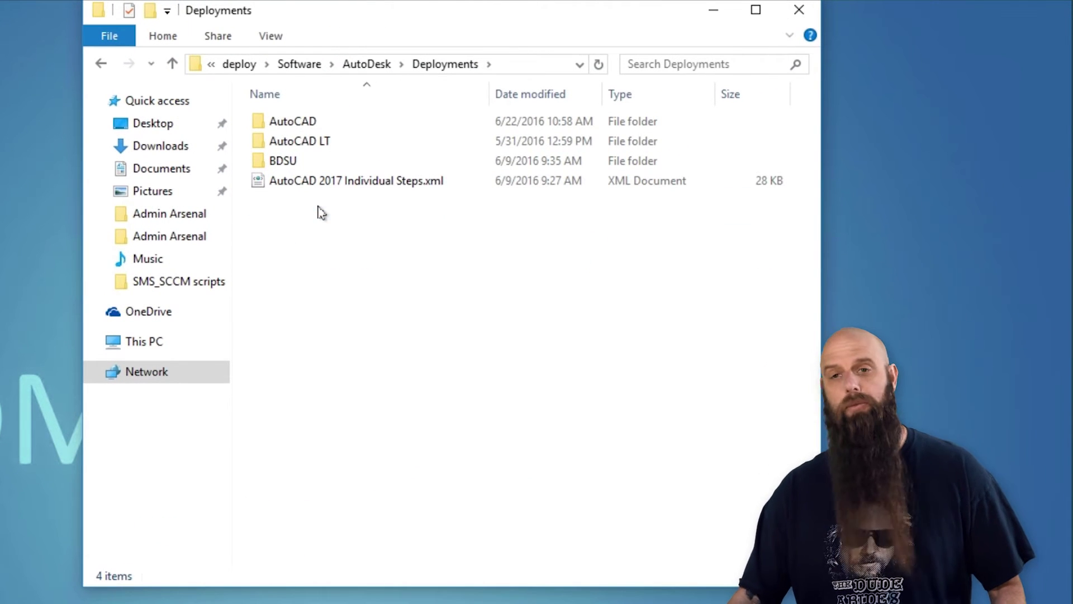
{"action": "double_click", "coordinate": [306, 124]}
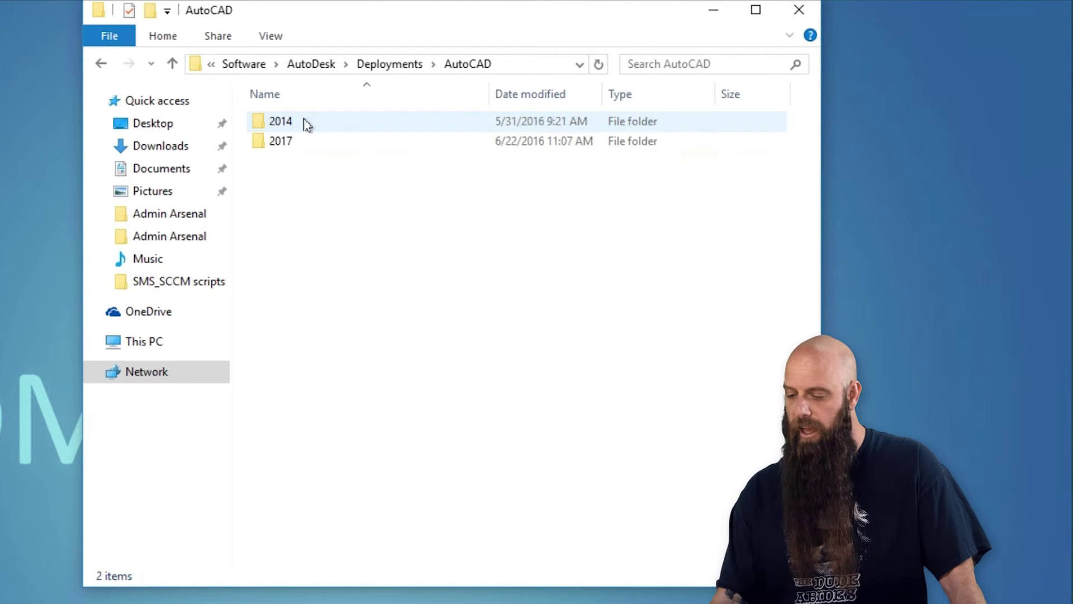
{"action": "double_click", "coordinate": [287, 144]}
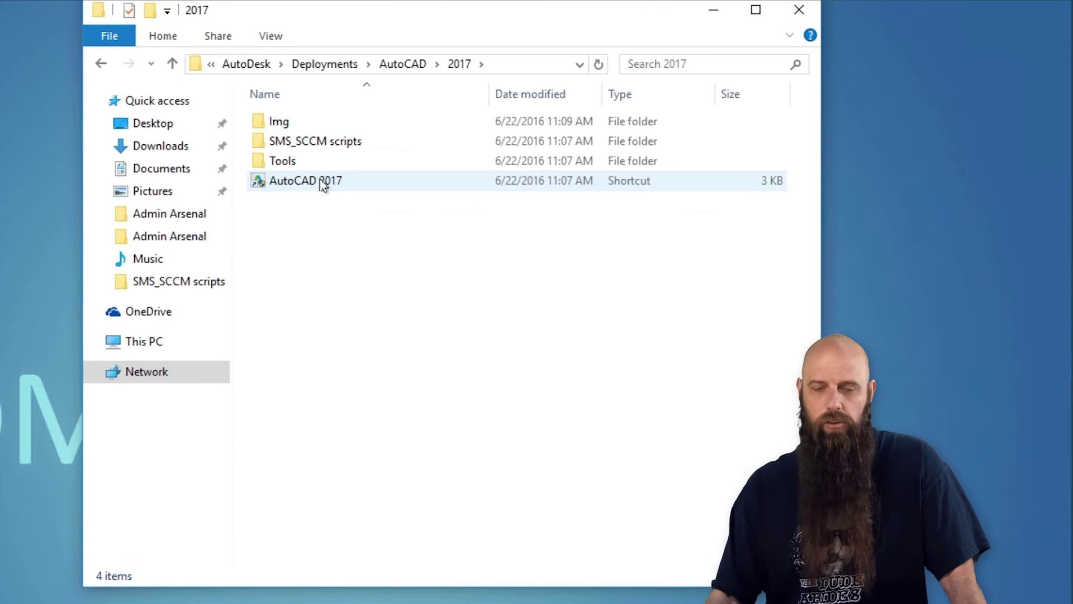
Inspect the AutoCAD 2017 shortcut's Target in Properties, cancel, and switch to PDQ Deploy
{"action": "right_click", "coordinate": [322, 183]}
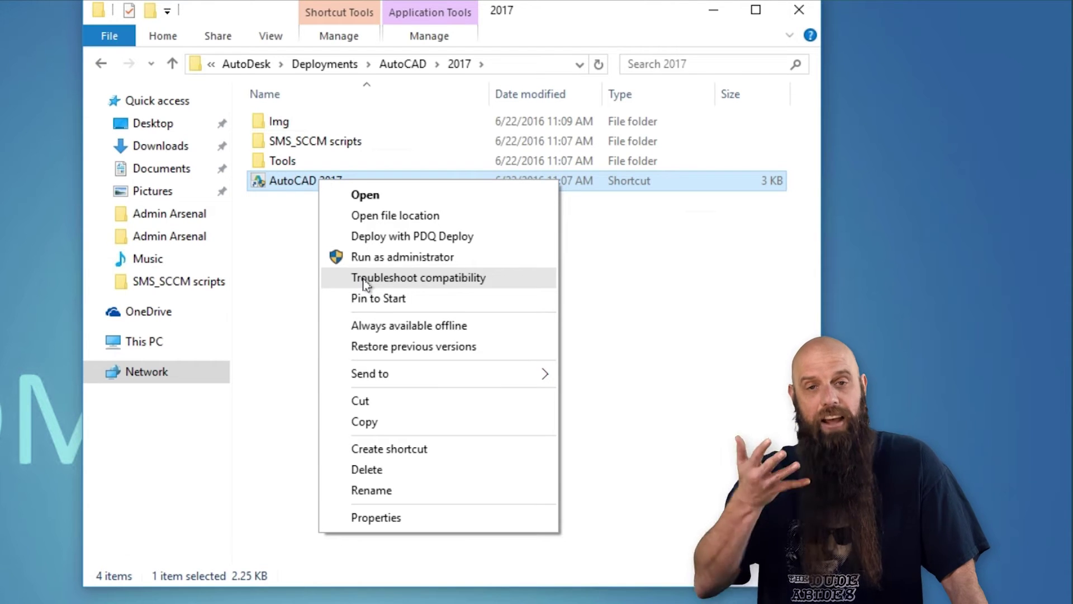
{"action": "left_click", "coordinate": [374, 517]}
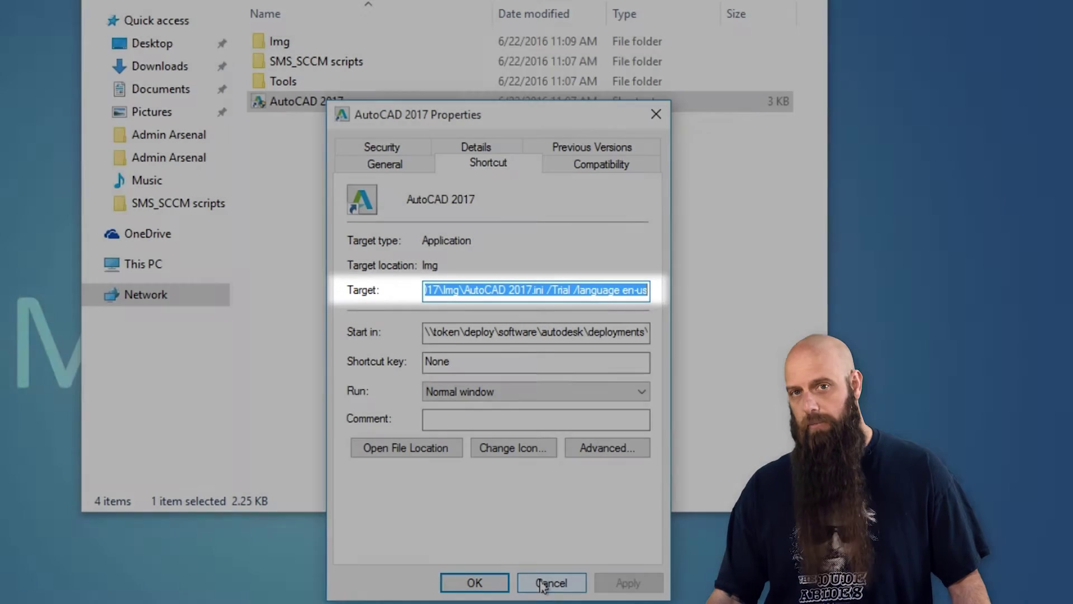
{"action": "left_click", "coordinate": [542, 583]}
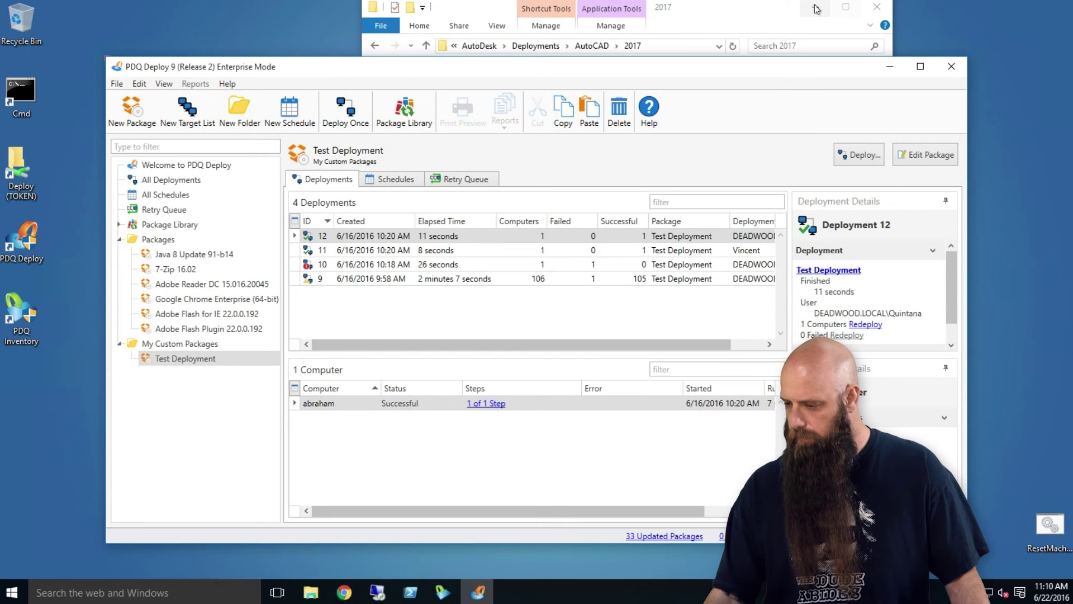
{"action": "left_click", "coordinate": [816, 8]}
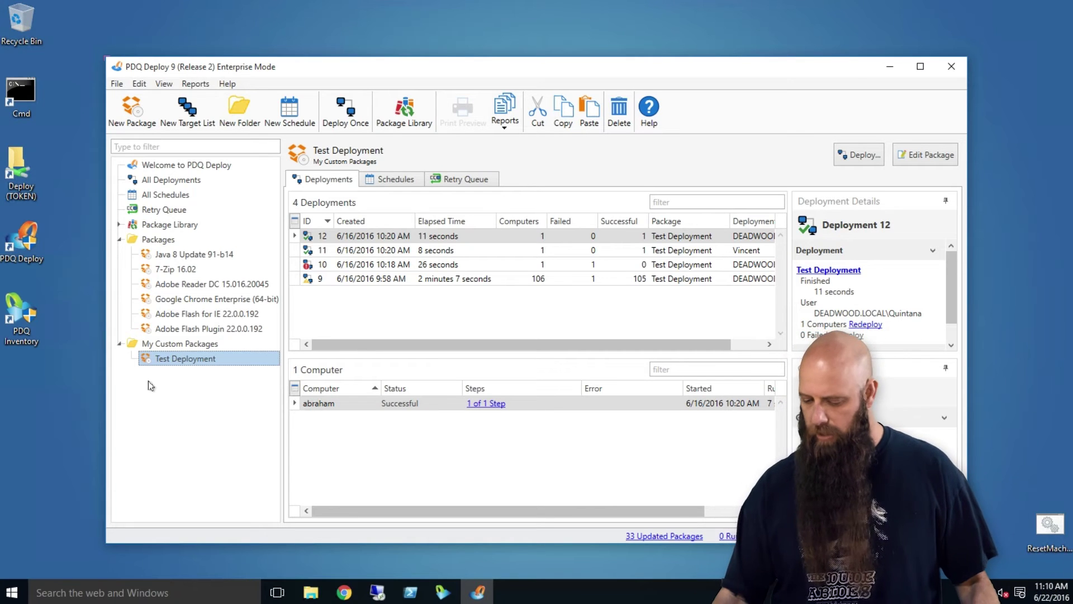
Create a new package in My Custom Packages named 'AutoCAD 2017' and add a Command step
{"action": "left_click", "coordinate": [191, 345]}
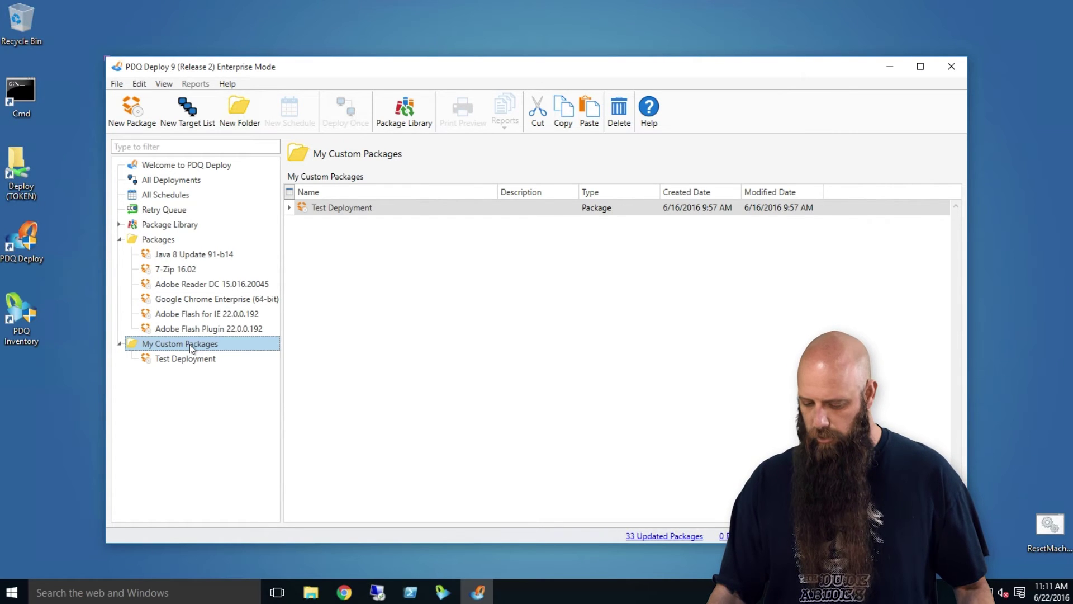
{"action": "right_click", "coordinate": [191, 346]}
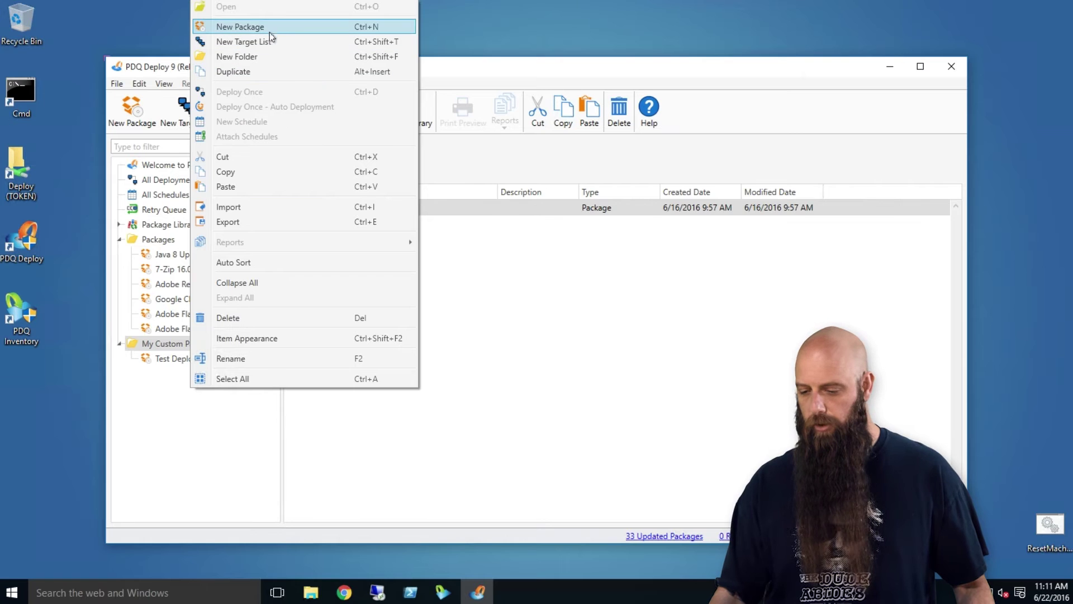
{"action": "left_click", "coordinate": [286, 28]}
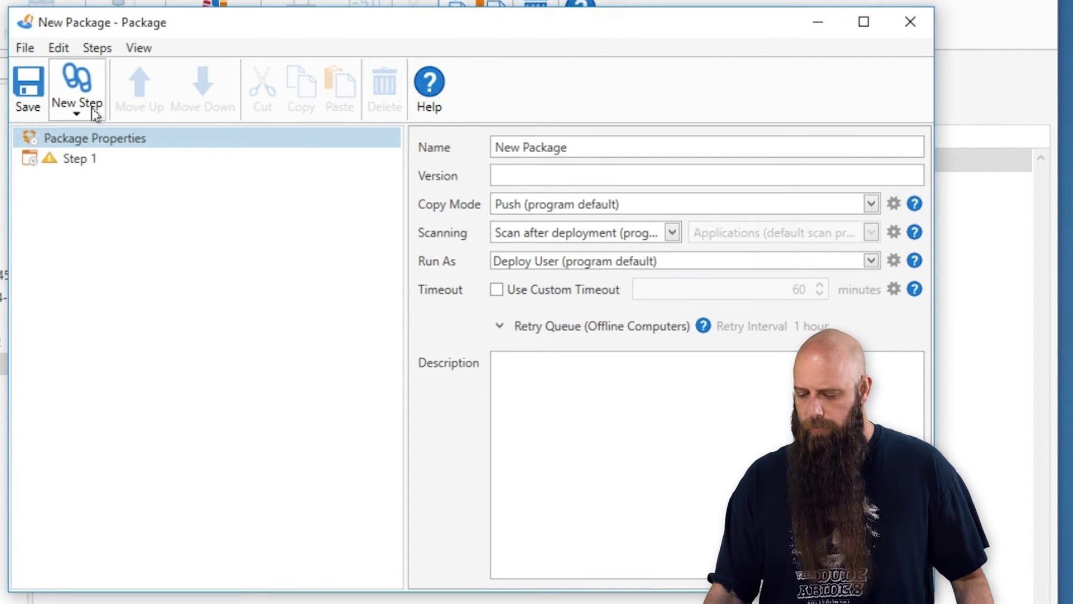
{"action": "left_click", "coordinate": [588, 149]}
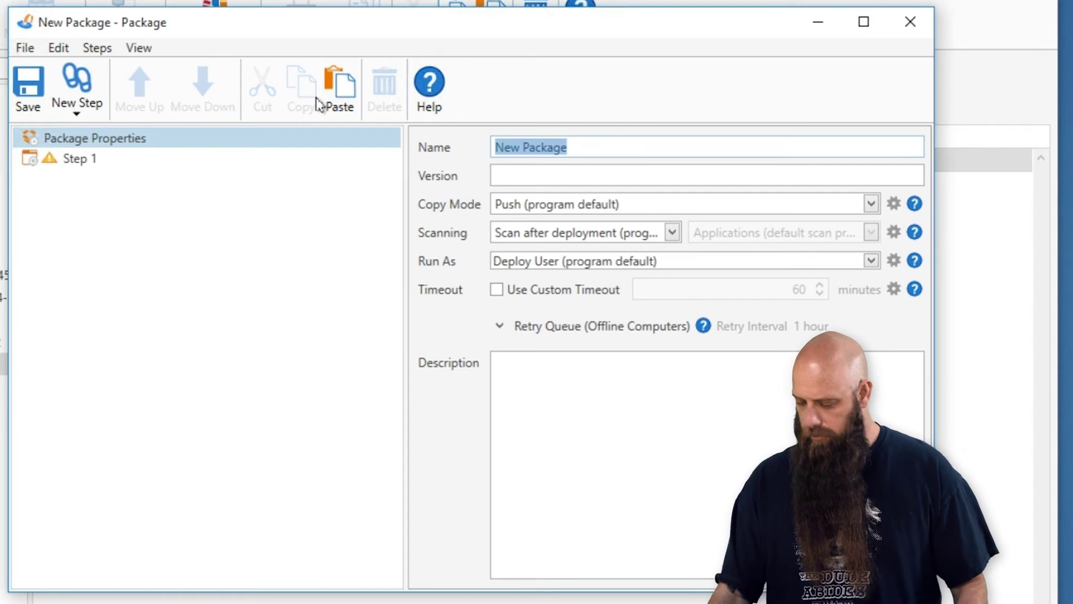
{"action": "type", "text": "AutoCAD 2017"}
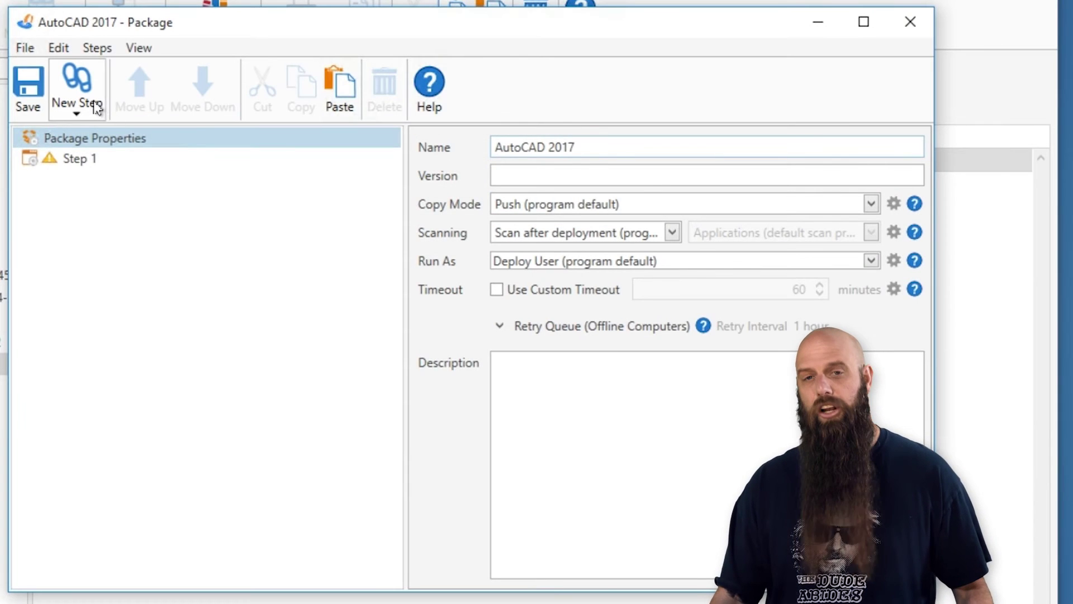
{"action": "left_click", "coordinate": [98, 106]}
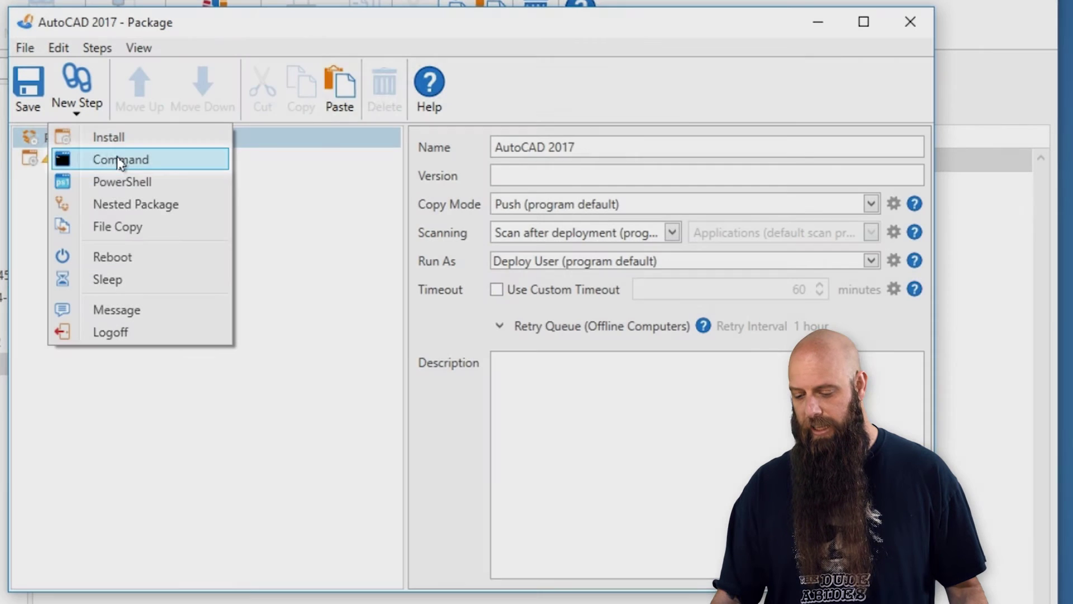
{"action": "left_click", "coordinate": [119, 161]}
Delete the extra second step and paste the AutoCAD Setup.exe install command into Step 1
{"action": "left_click", "coordinate": [61, 185]}
{"action": "key", "text": "Delete"}
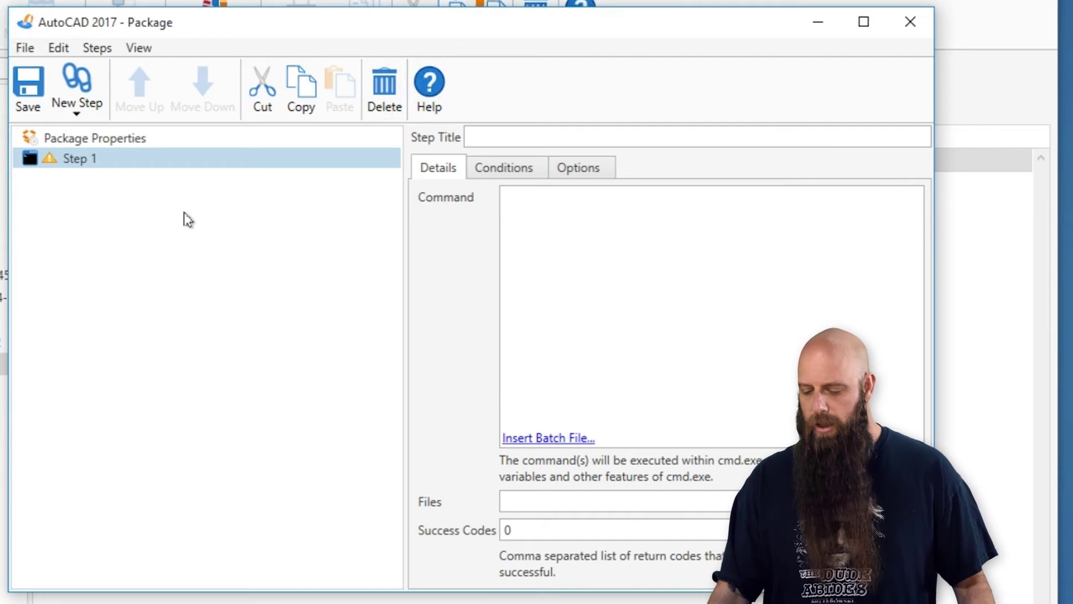
{"action": "left_click", "coordinate": [103, 164]}
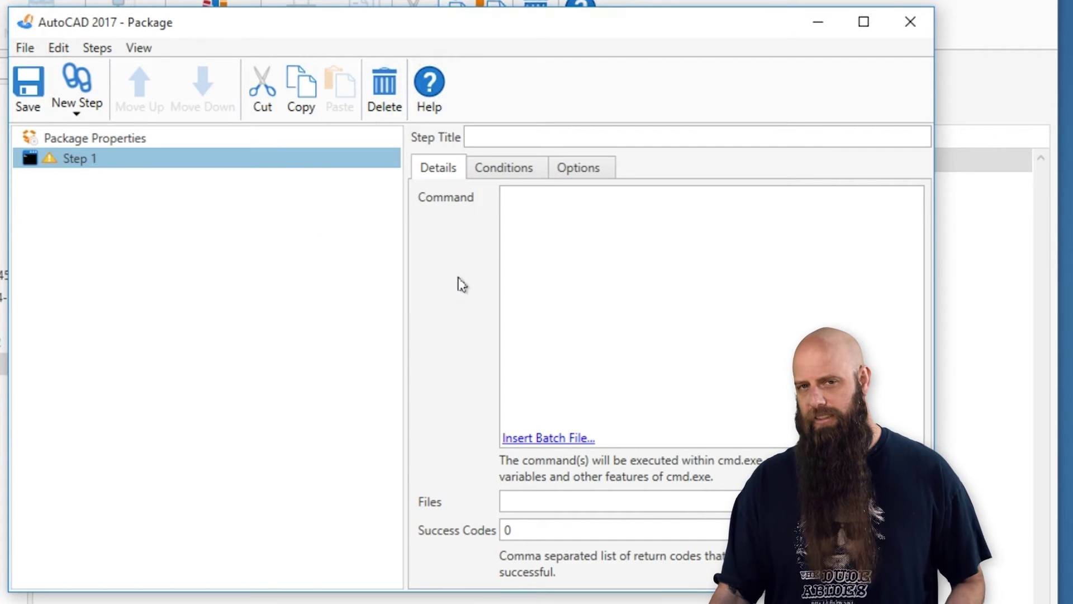
{"action": "left_click", "coordinate": [565, 300]}
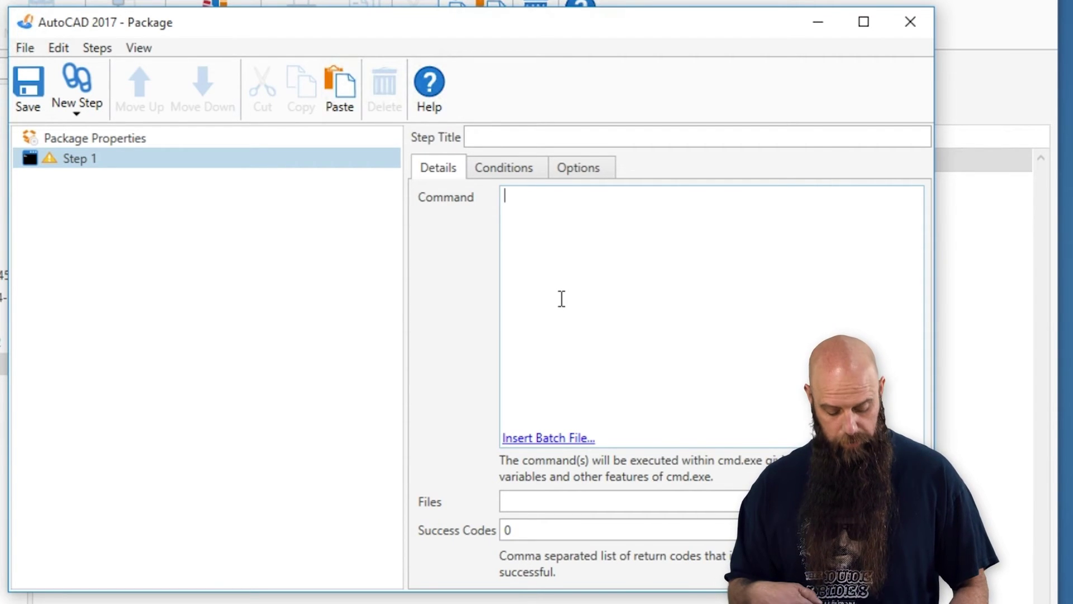
{"action": "type", "text": "\\\\token\\deploy\\Software\\AutoDesk\\Deployments\\AutoCAD\\2017\\Img\\Setup.exe /qb /I \\\\token\\deploy\\software\\autodesk\\deployments\\AutoCAD\\2017\\Img\\AutoCAD 2017.ini /Trial /language en-us"}
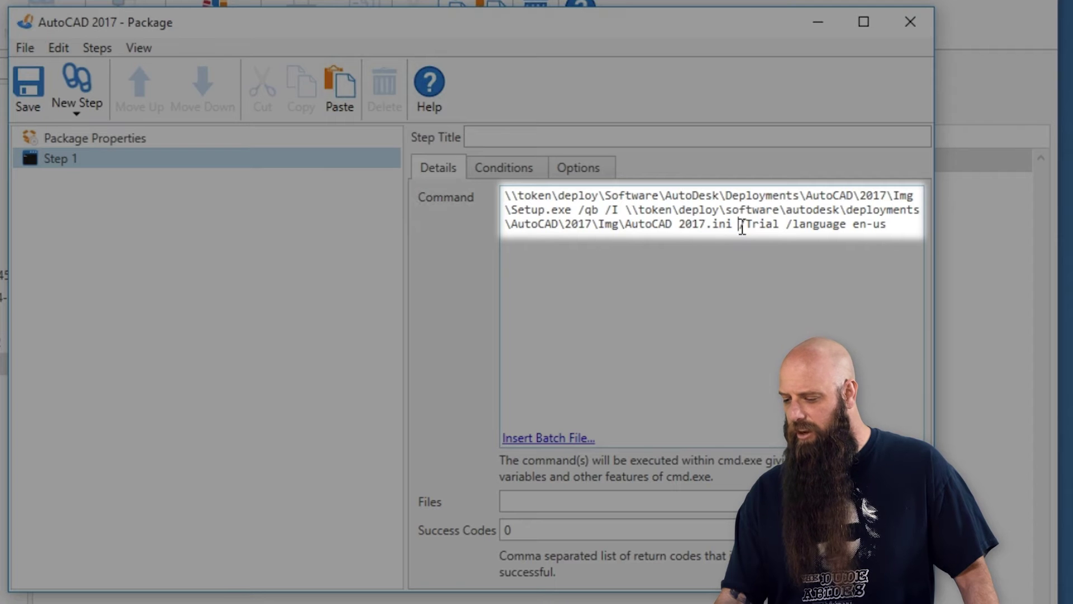
Edit Step 1's command: delete '/Trial' with its trailing space and add '/W' before '/qb'
{"action": "left_click_drag", "start_coordinate": [739, 224], "coordinate": [780, 227]}
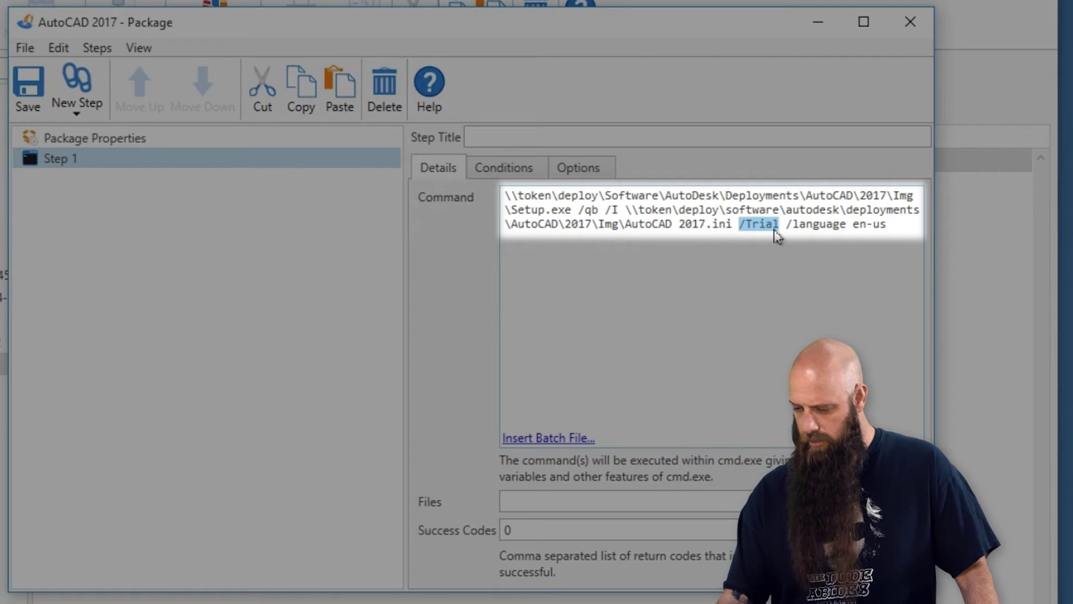
{"action": "key", "text": "Delete"}
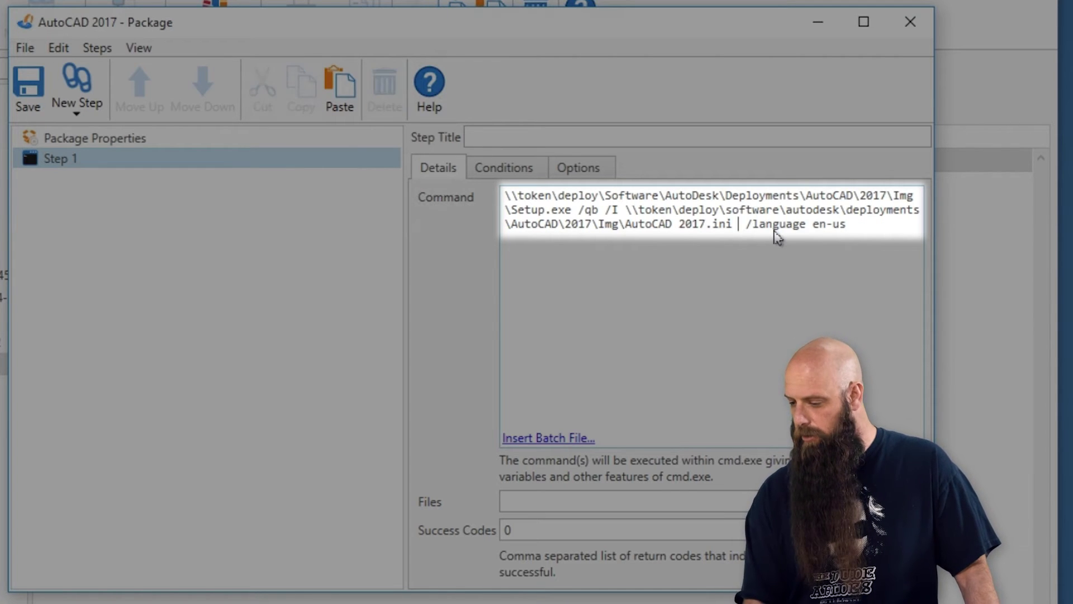
{"action": "key", "text": "Delete"}
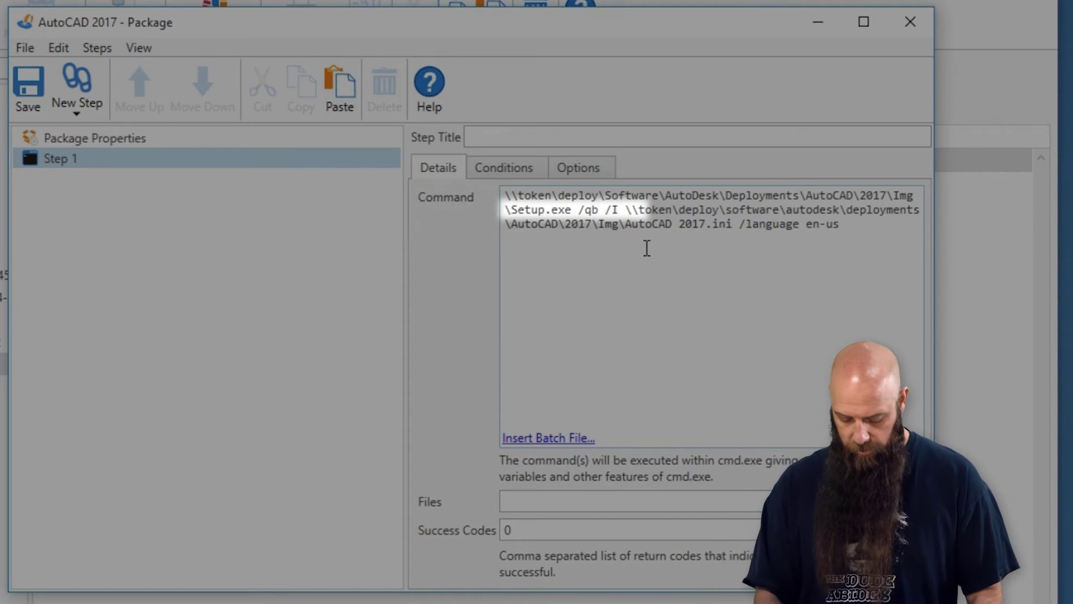
{"action": "type", "text": "/W"}
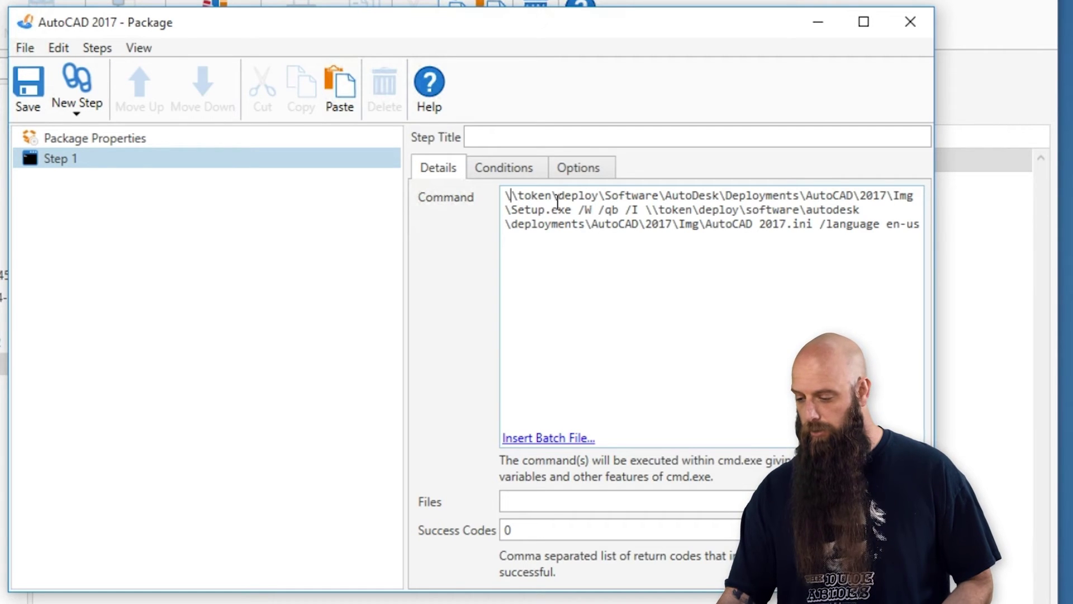
{"action": "left_click", "coordinate": [510, 195]}
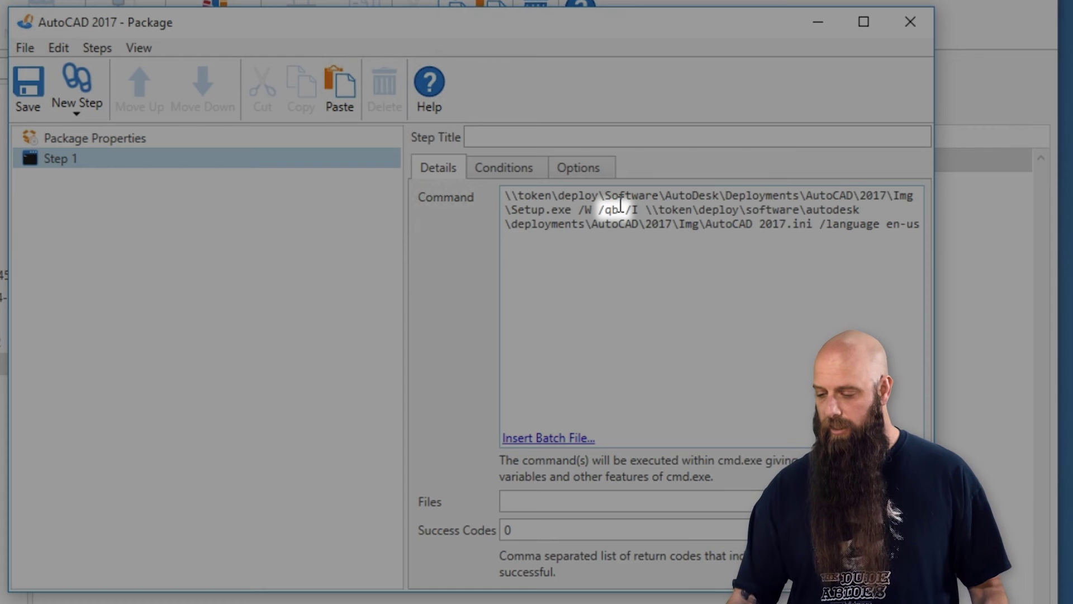
{"action": "left_click", "coordinate": [626, 210]}
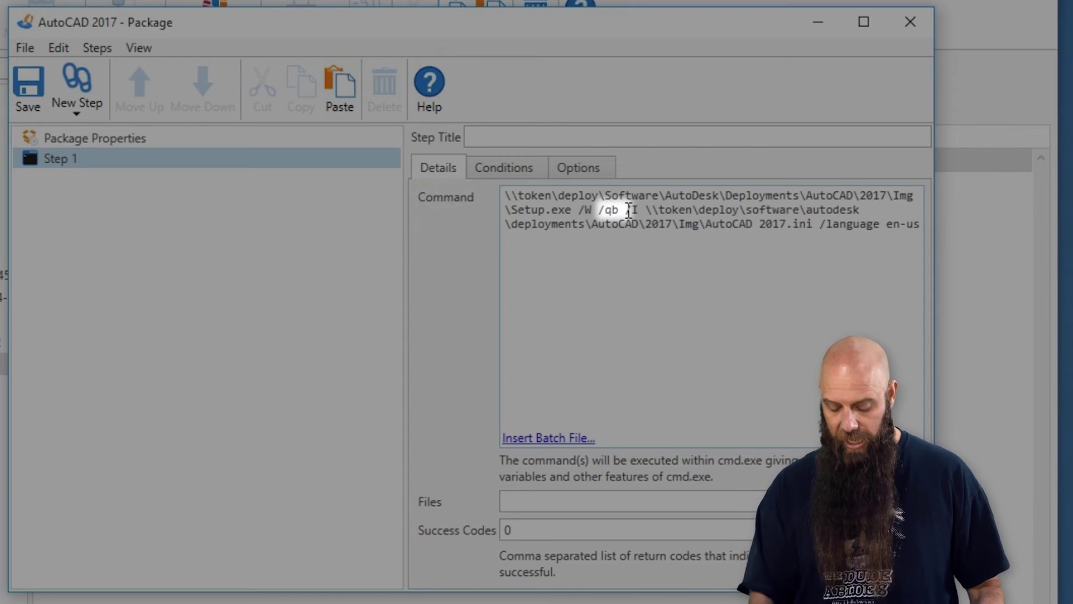
{"action": "key", "text": "BackSpace"}
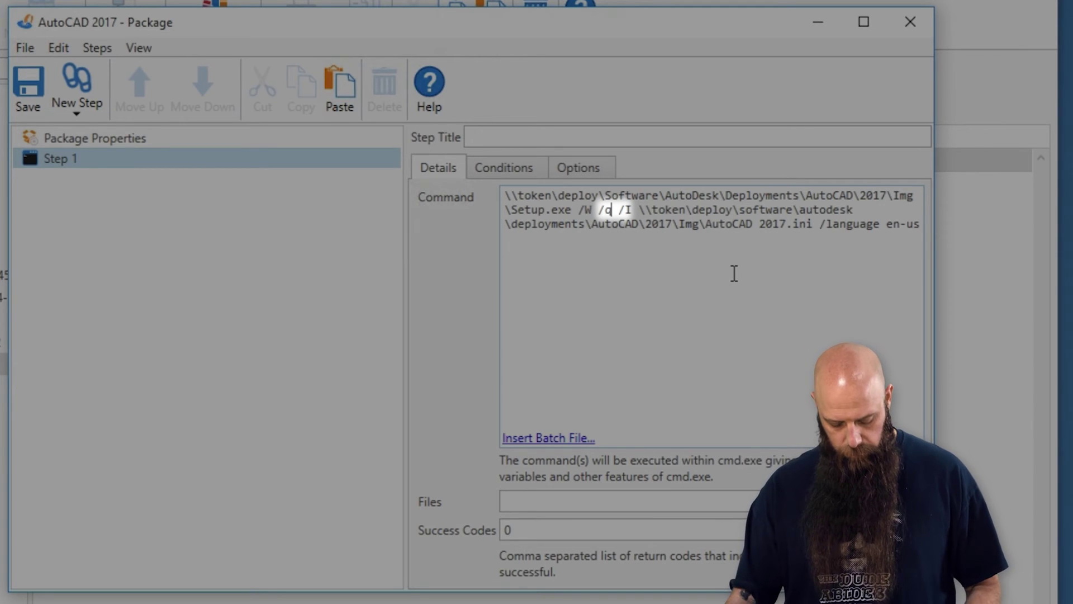
{"action": "type", "text": "b"}
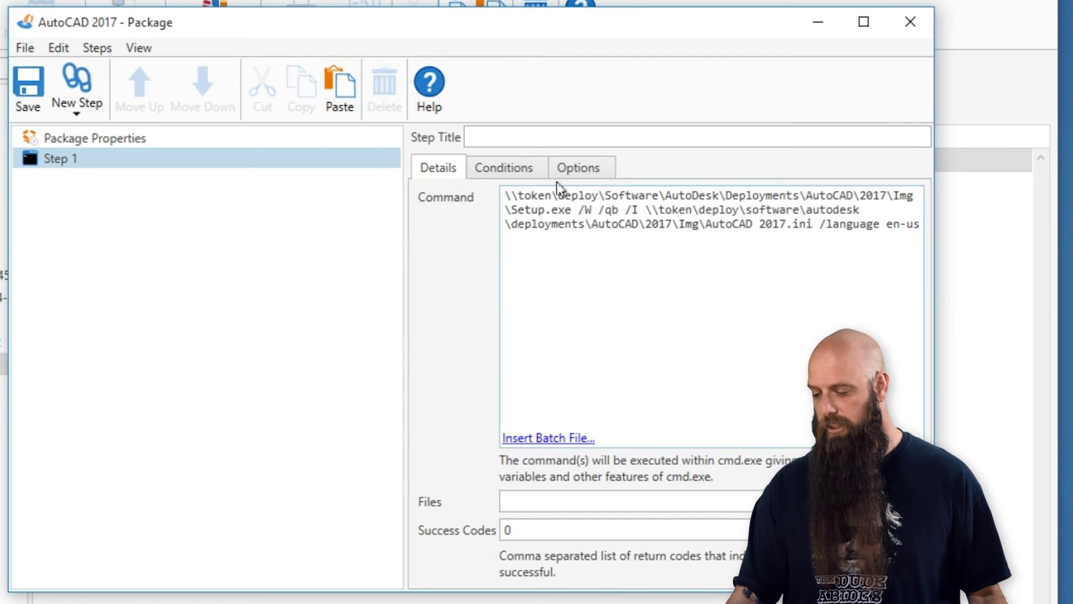
Limit Step 1's conditions to Windows 10, 8.1 and 7 with 64-bit architecture
{"action": "left_click", "coordinate": [528, 171]}
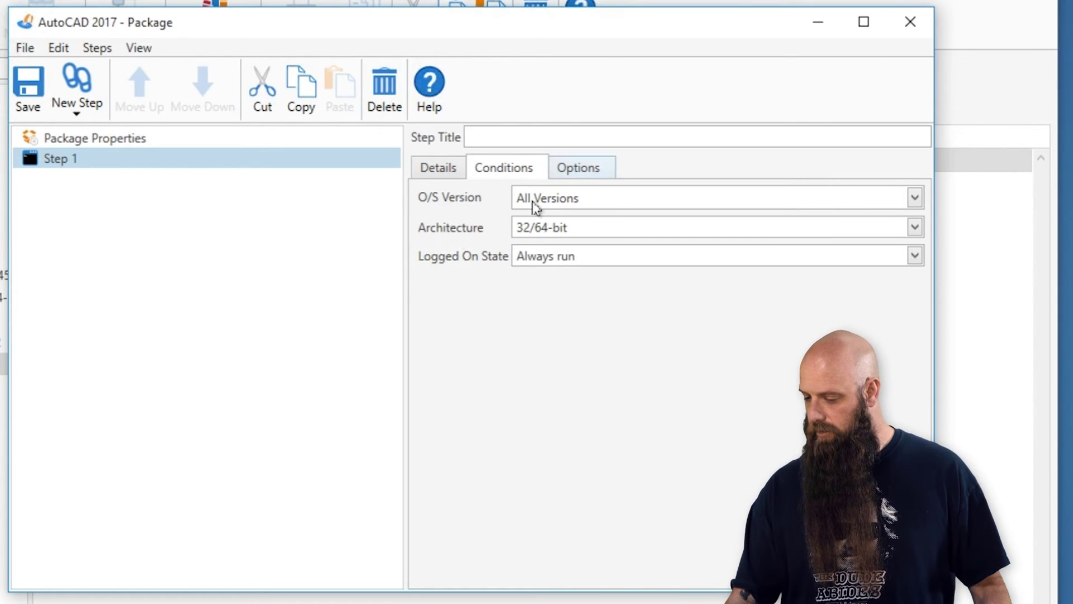
{"action": "left_click", "coordinate": [546, 208]}
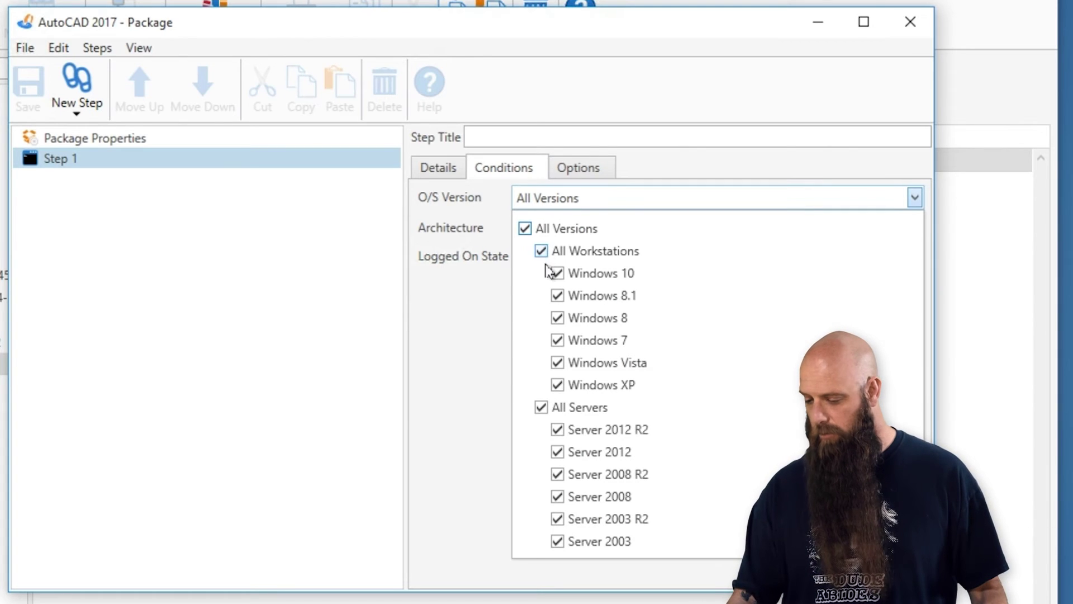
{"action": "left_click", "coordinate": [525, 230]}
{"action": "left_click", "coordinate": [557, 273]}
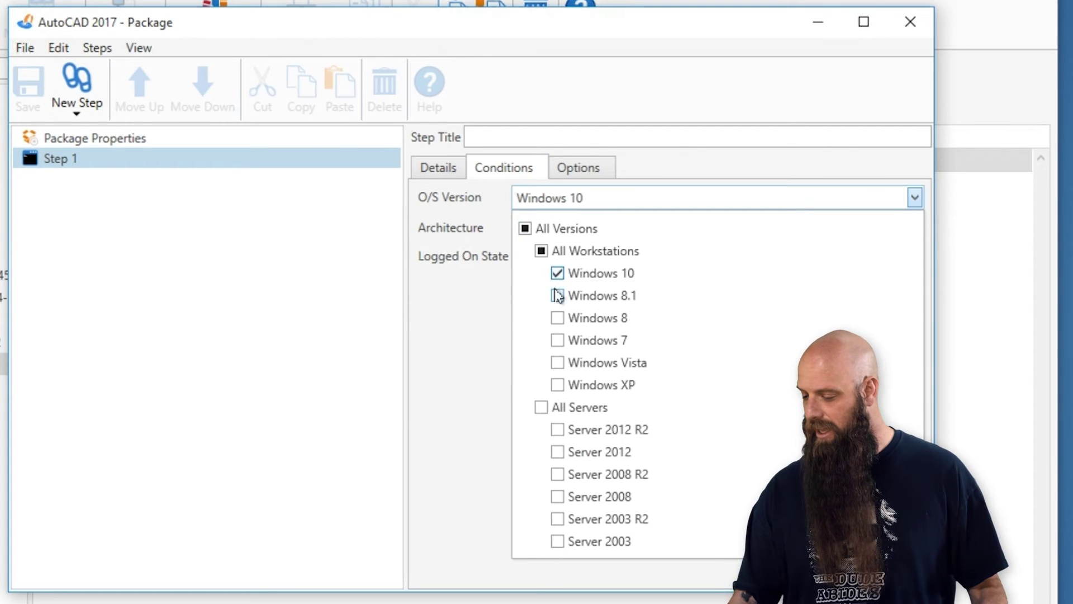
{"action": "left_click", "coordinate": [557, 295]}
{"action": "left_click", "coordinate": [557, 340]}
{"action": "left_click", "coordinate": [440, 318]}
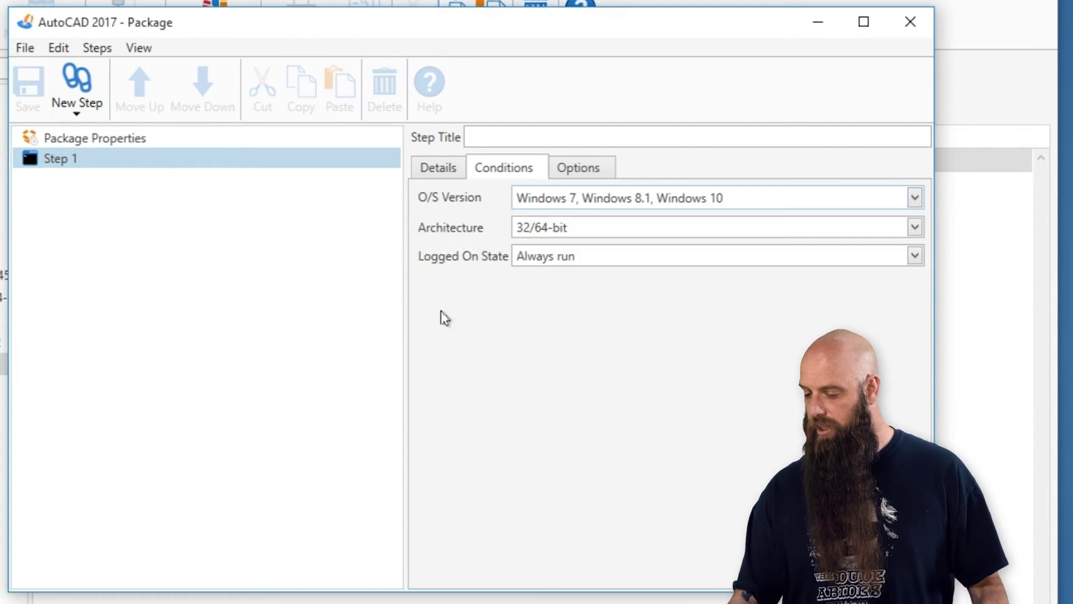
{"action": "left_click", "coordinate": [538, 221]}
{"action": "left_click", "coordinate": [526, 292]}
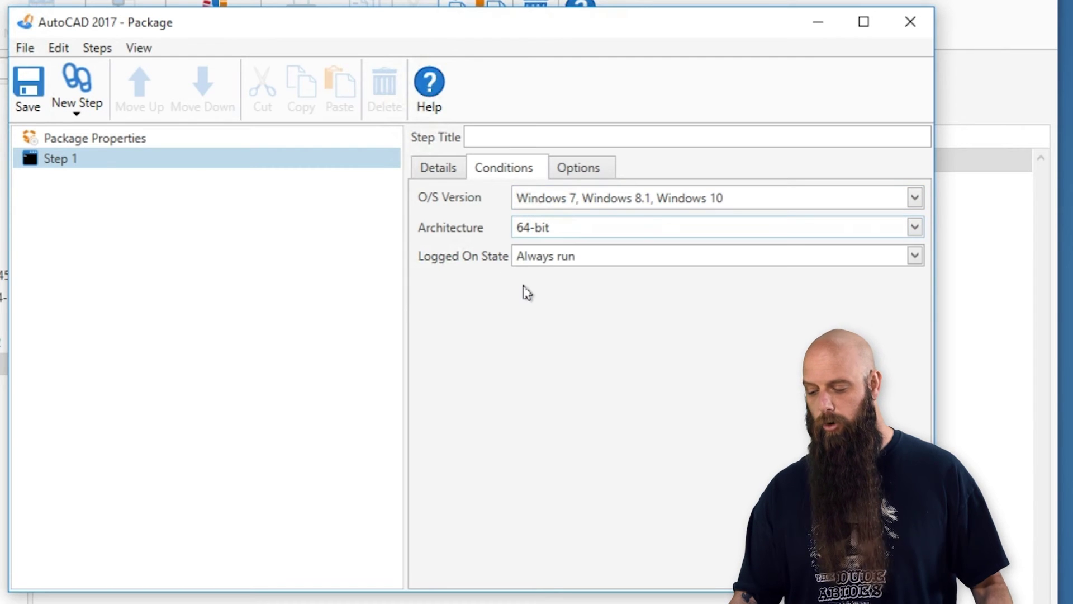
{"action": "left_click", "coordinate": [577, 168]}
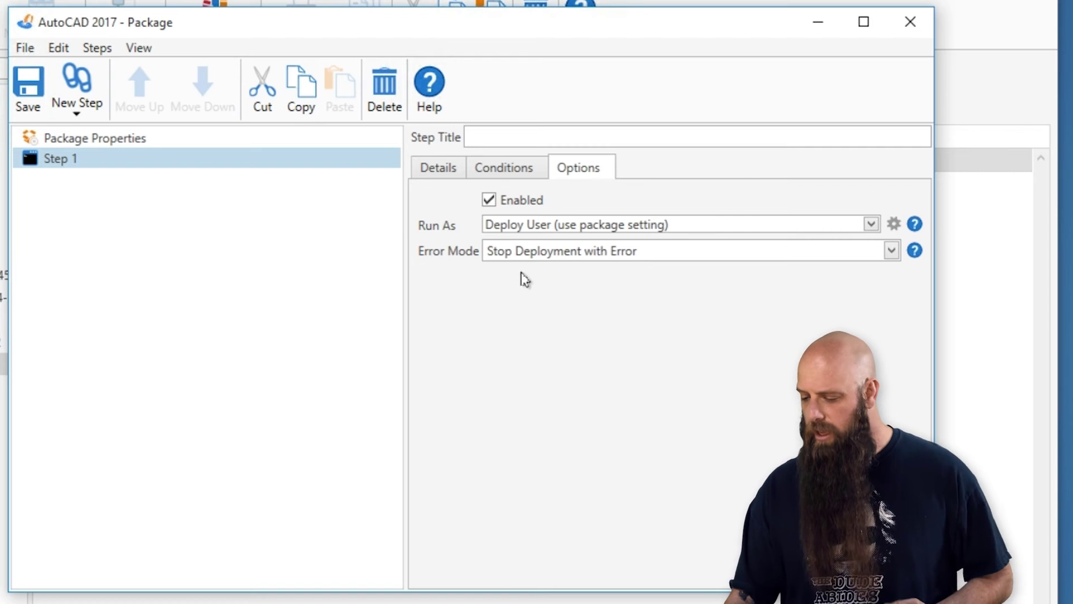
Set Step 1 to run as Deploy User (Interactive) and return to its Details tab
{"action": "left_click", "coordinate": [544, 232]}
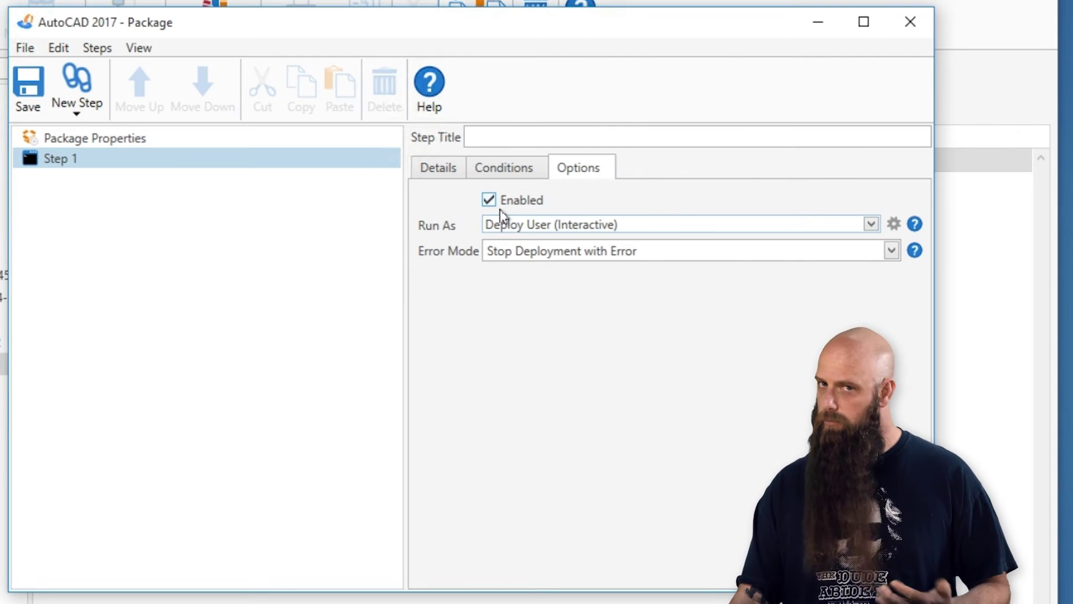
{"action": "left_click", "coordinate": [437, 167]}
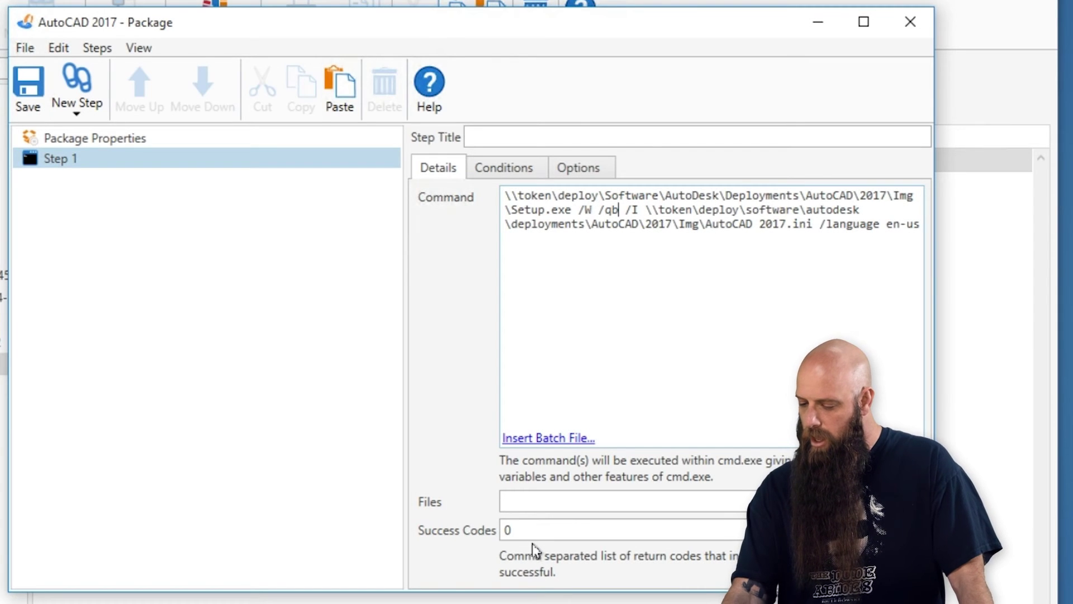
Add success codes 1641 and 3010, title the step 'Install AutoCAD', save, and close the editor
{"action": "left_click", "coordinate": [532, 531]}
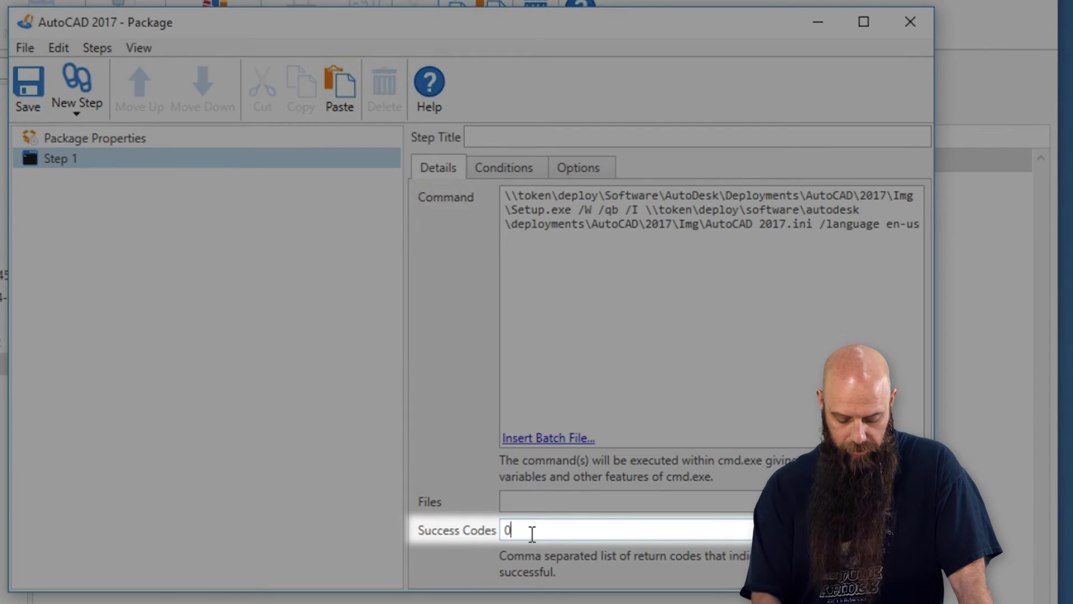
{"action": "type", "text": ",1641"}
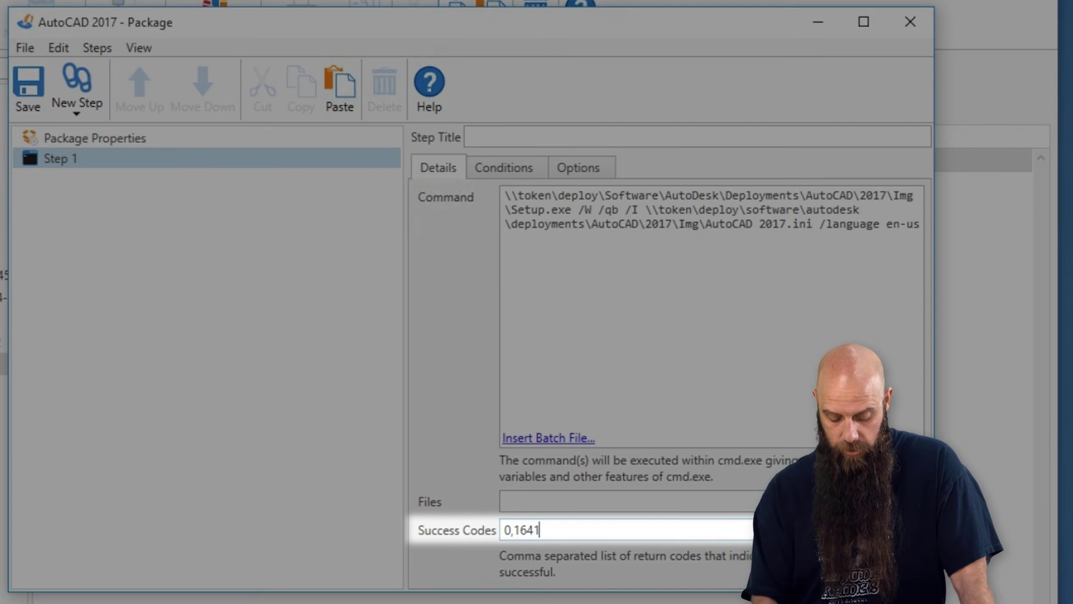
{"action": "type", "text": ",3010"}
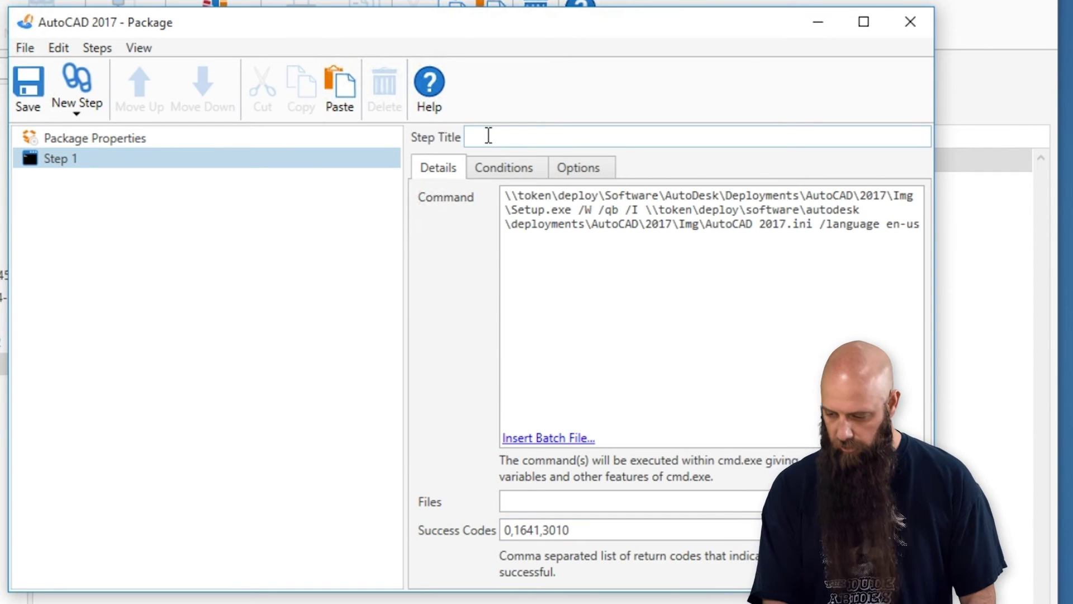
{"action": "left_click", "coordinate": [524, 137]}
{"action": "type", "text": "Install Auto"}
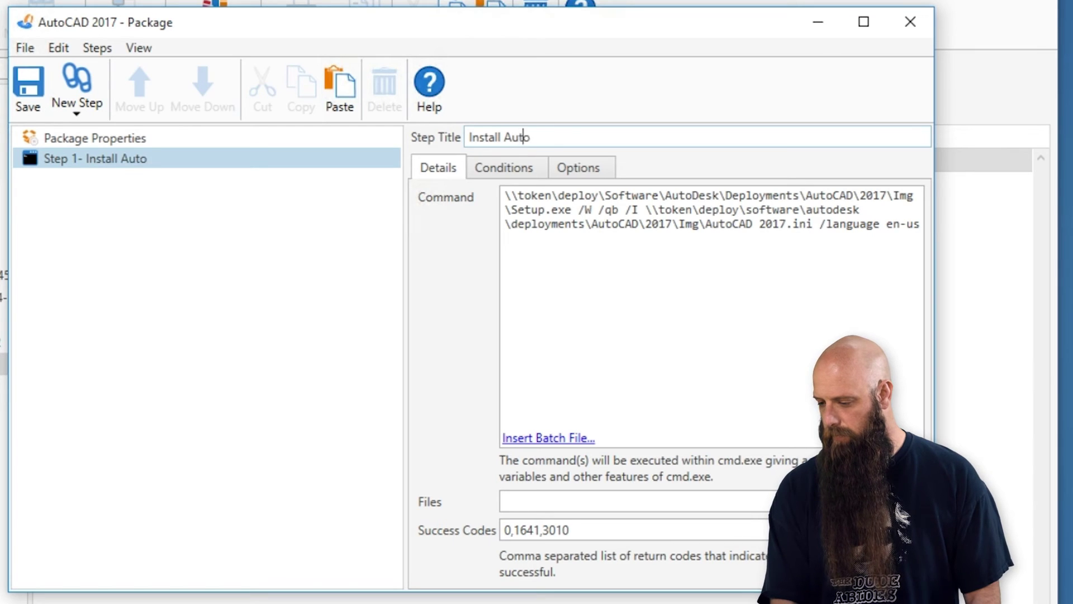
{"action": "type", "text": "CAD"}
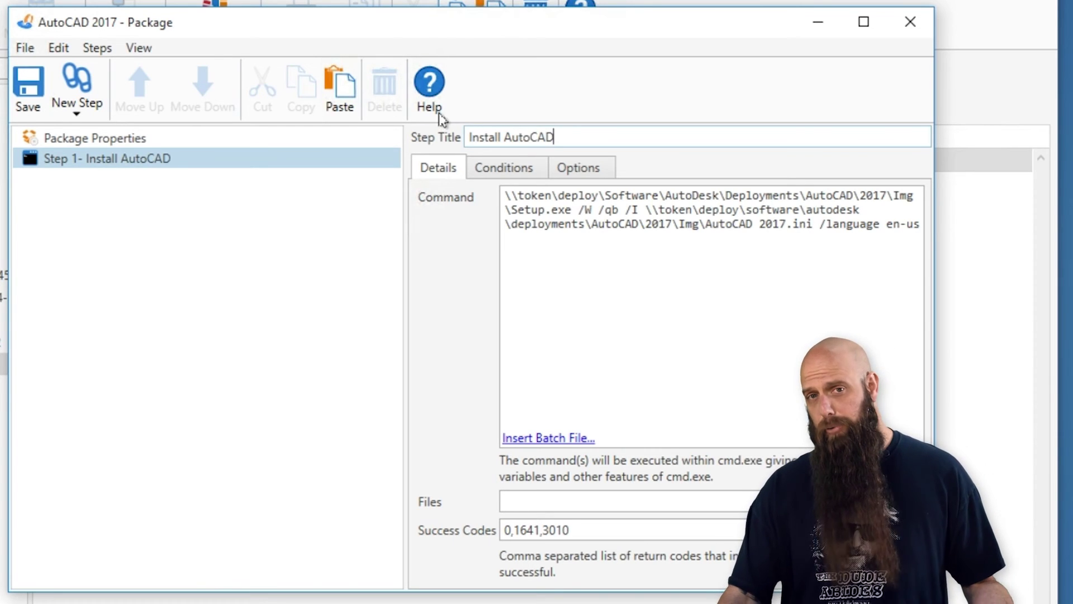
{"action": "left_click", "coordinate": [23, 92]}
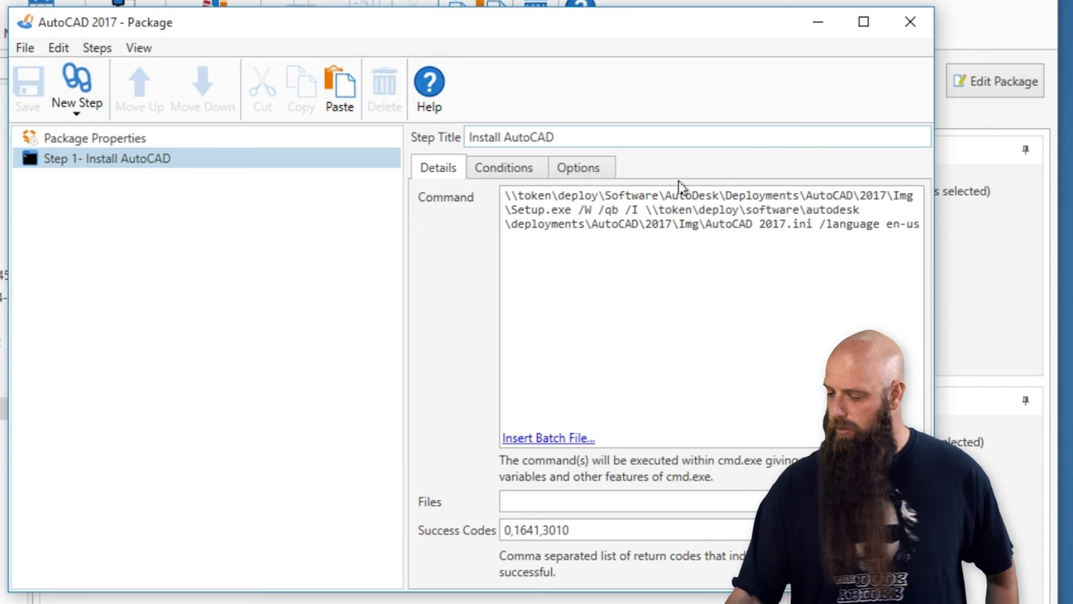
{"action": "left_click", "coordinate": [576, 171]}
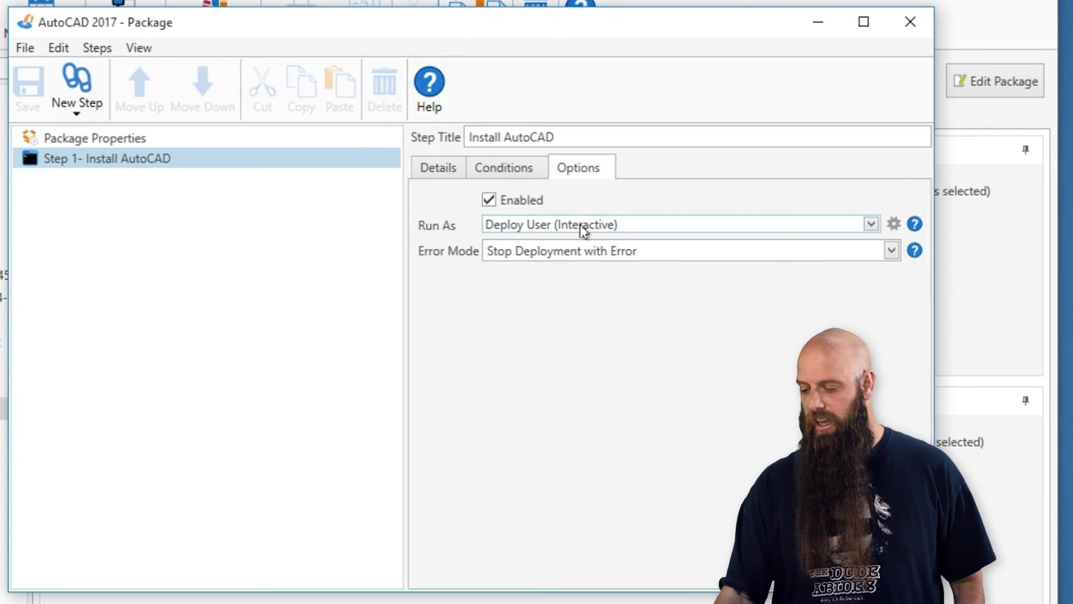
{"action": "left_click", "coordinate": [911, 23]}
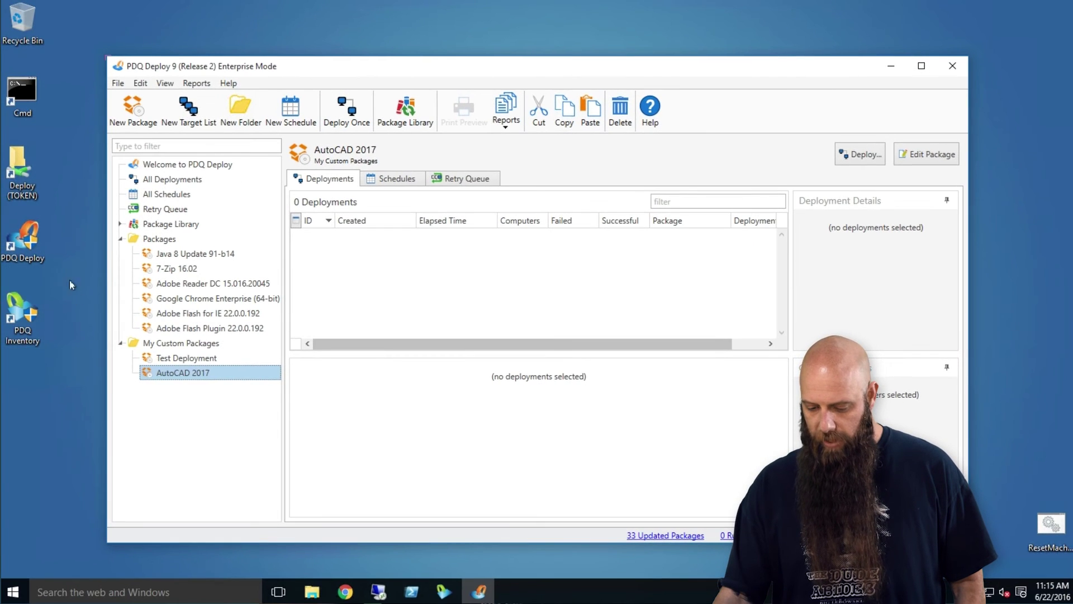
Launch PDQ Inventory and filter the Workstations list for 'hann'
{"action": "double_click", "coordinate": [32, 312]}
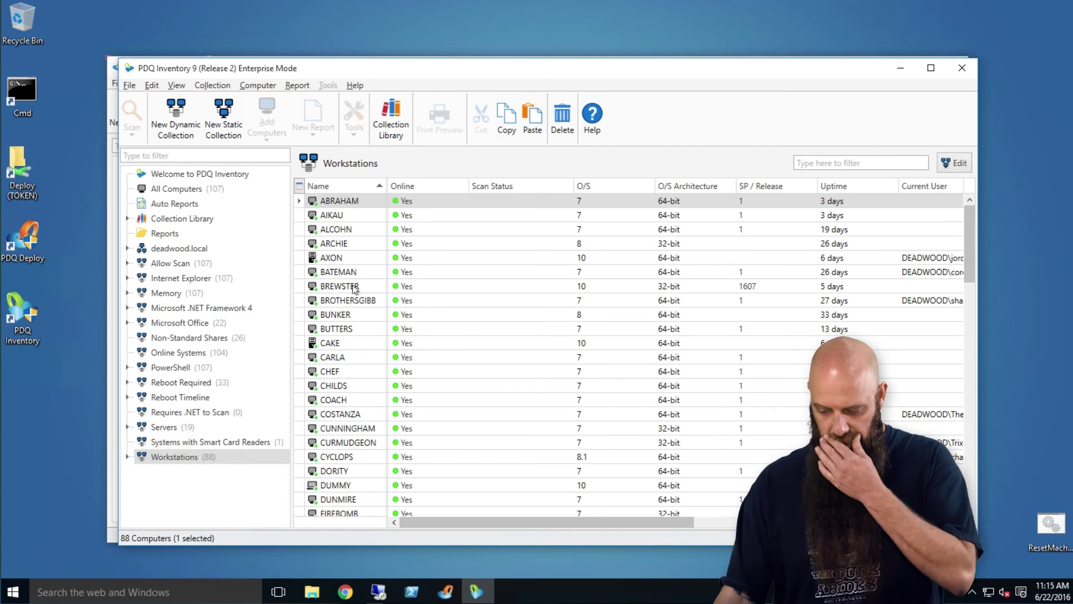
{"action": "left_click", "coordinate": [811, 161]}
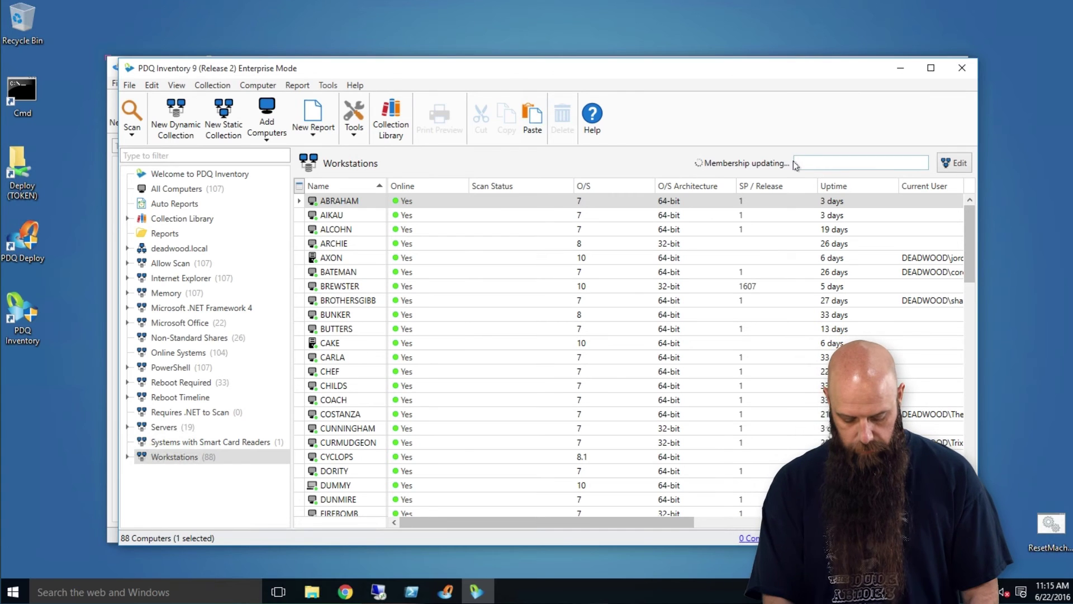
{"action": "type", "text": "hann"}
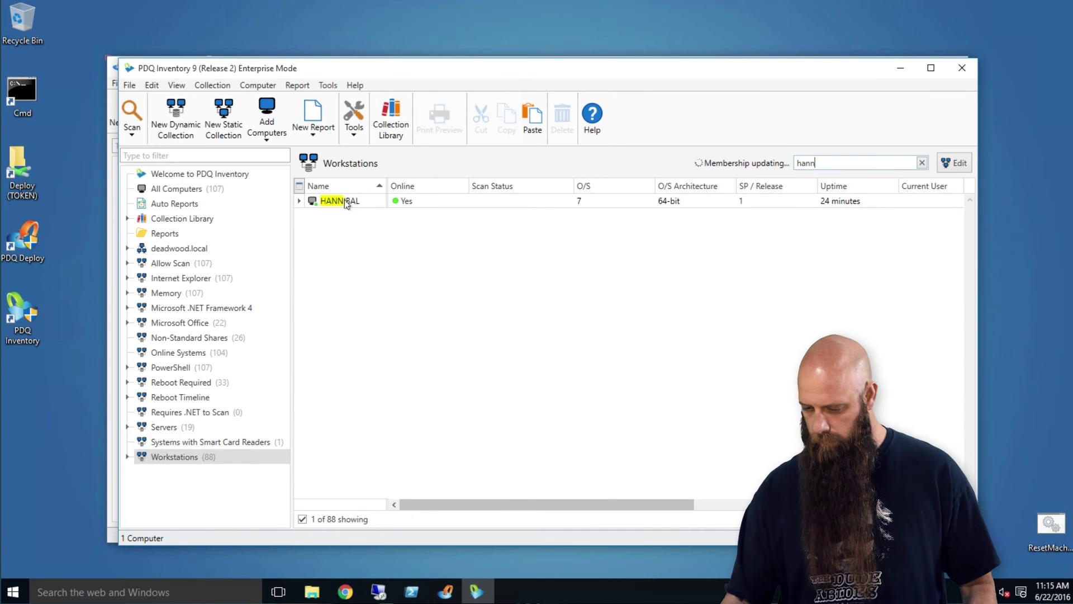
Connect to HANNIBAL by remote desktop with the account password, then minimize RDP and Inventory
{"action": "left_click", "coordinate": [345, 202]}
{"action": "double_click", "coordinate": [345, 202]}
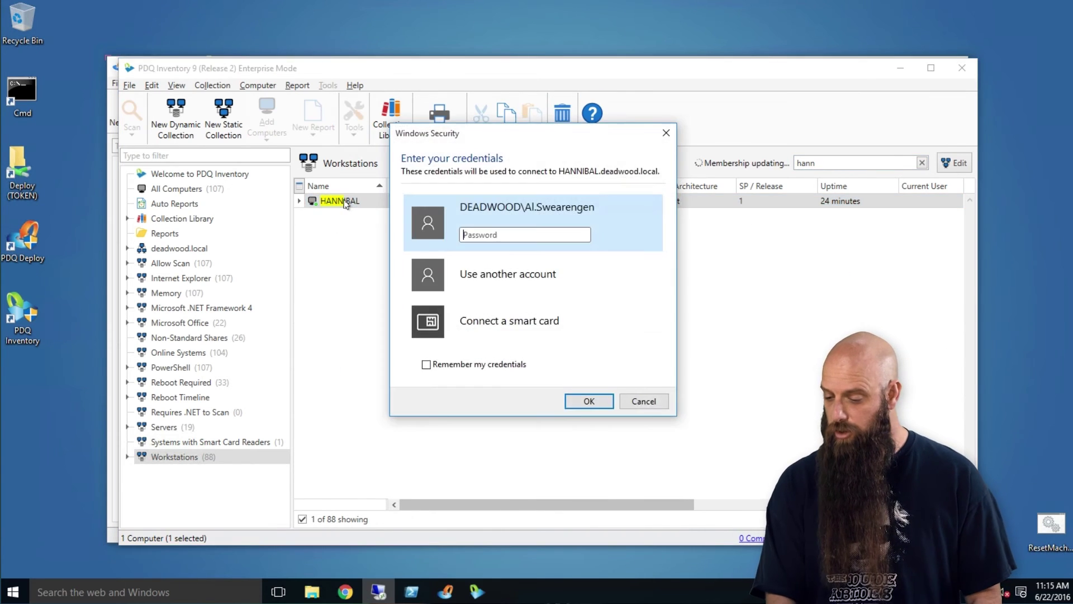
{"action": "type", "text": "•"}
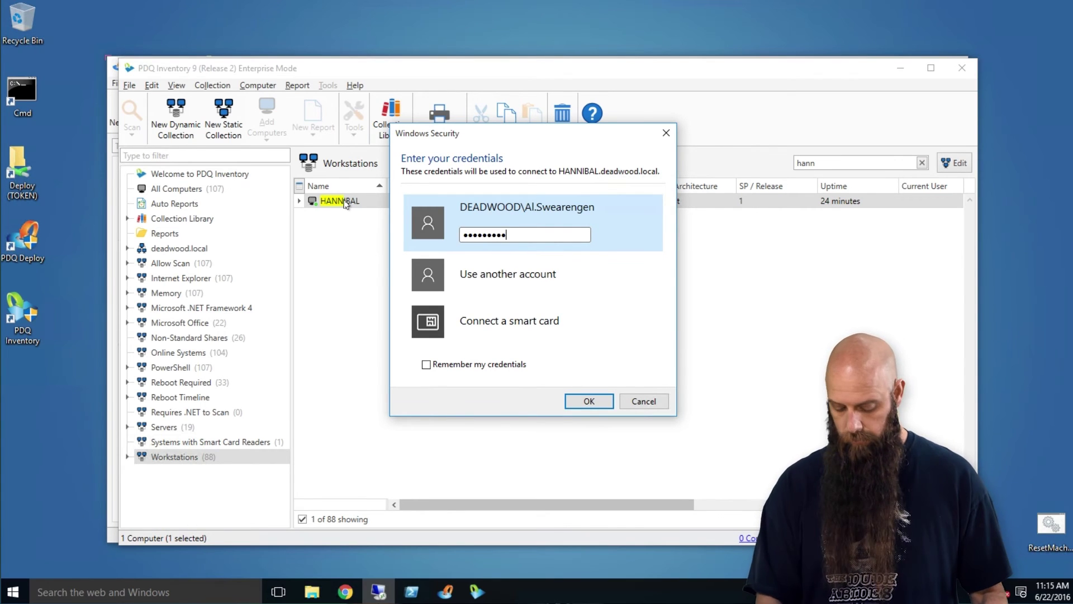
{"action": "type", "text": "••••••••"}
{"action": "key", "text": "Return"}
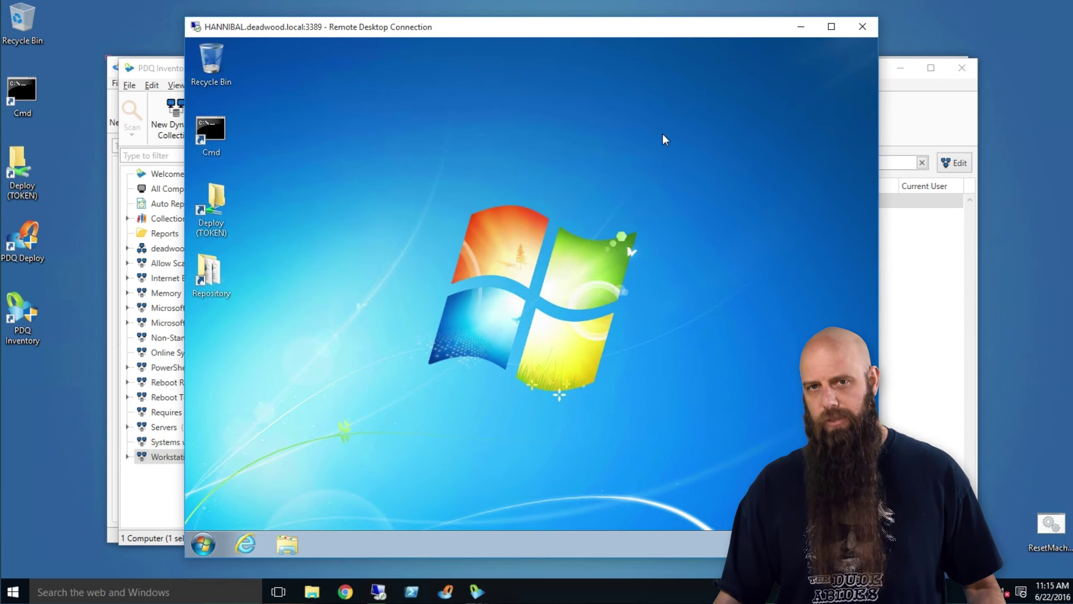
{"action": "left_click", "coordinate": [802, 28]}
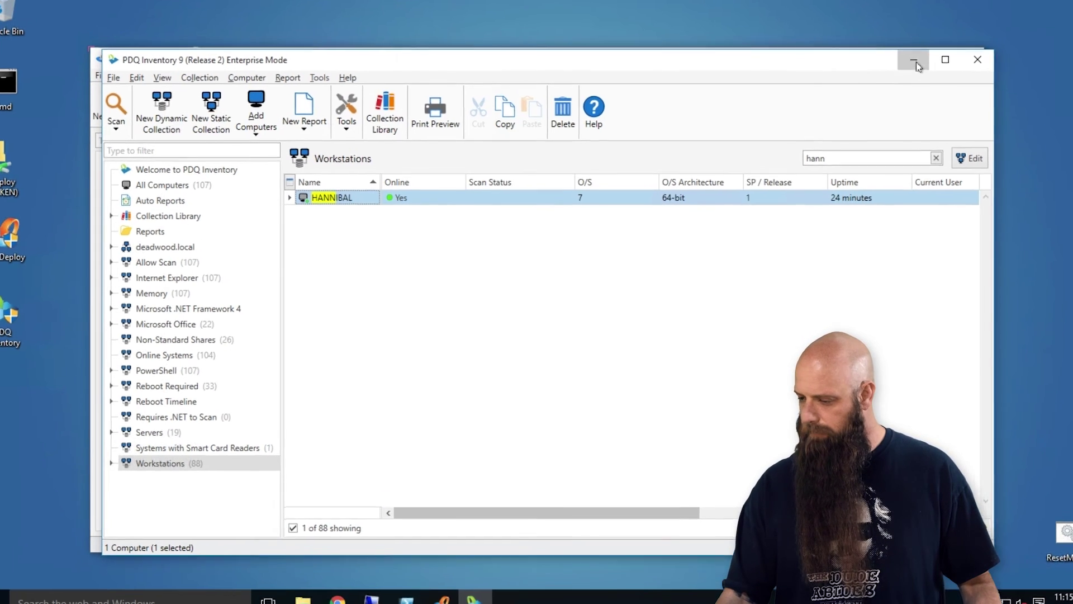
{"action": "left_click", "coordinate": [901, 68]}
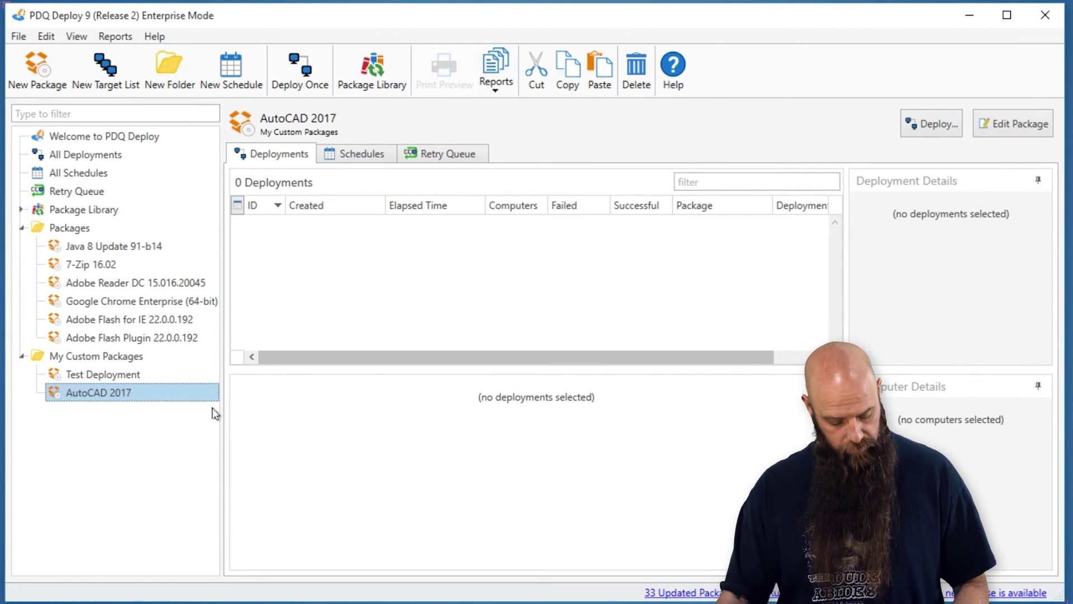
Run a one-time AutoCAD 2017 deployment to hannibal and swedishsnus with Deploy Once
{"action": "key", "text": "ctrl+d"}
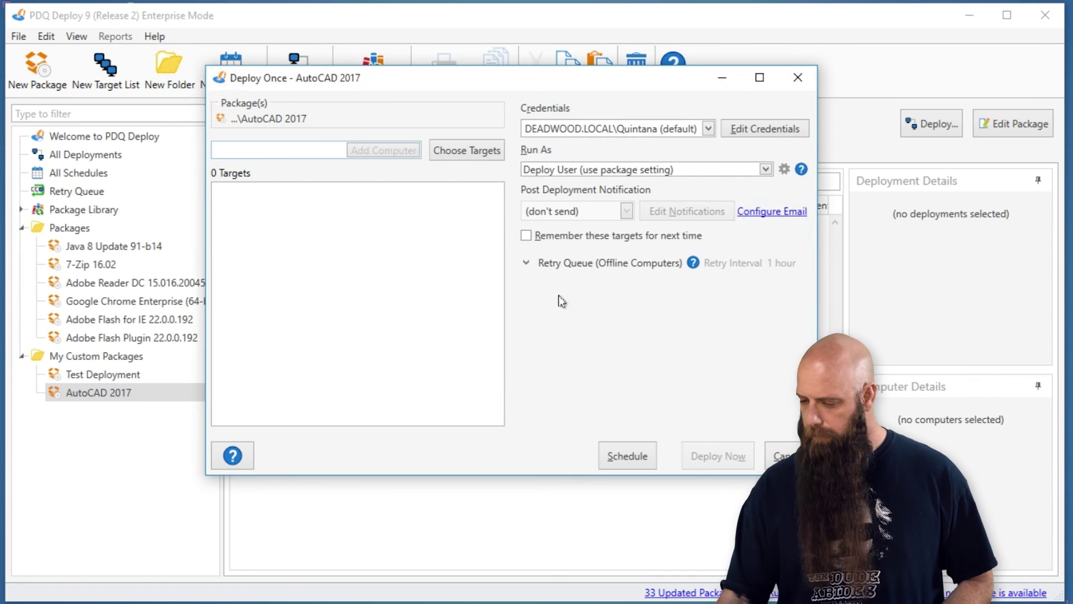
{"action": "left_click", "coordinate": [785, 455]}
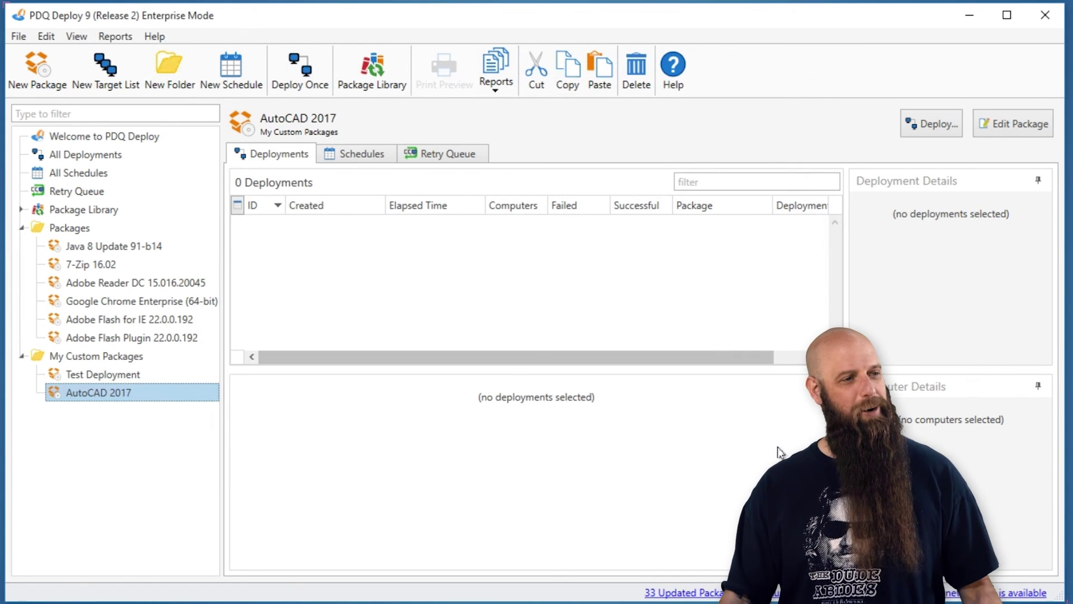
{"action": "left_click", "coordinate": [931, 124]}
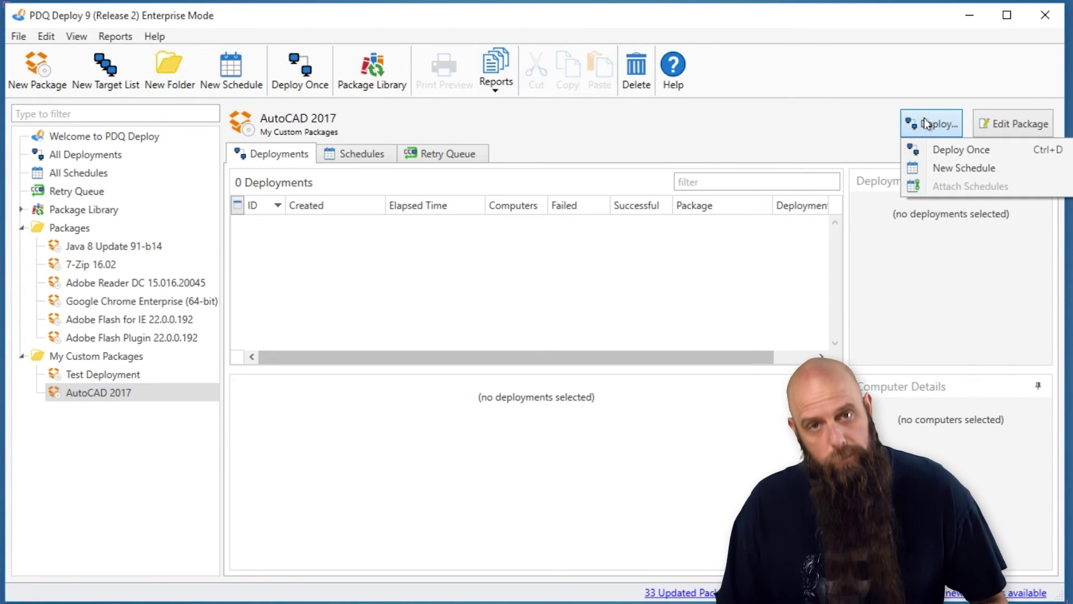
{"action": "left_click", "coordinate": [948, 149]}
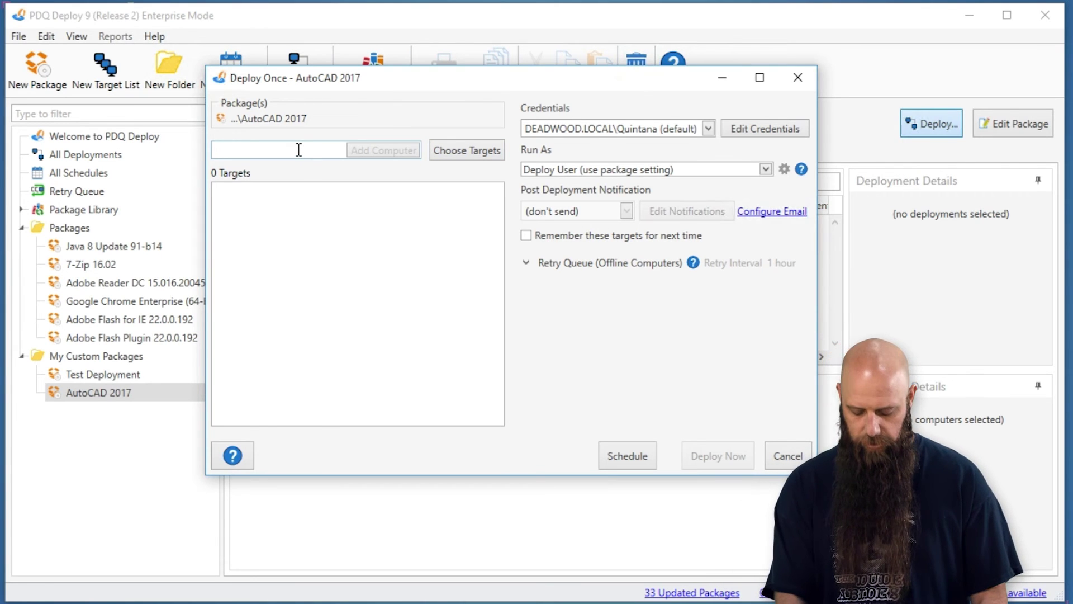
{"action": "type", "text": "hannibal"}
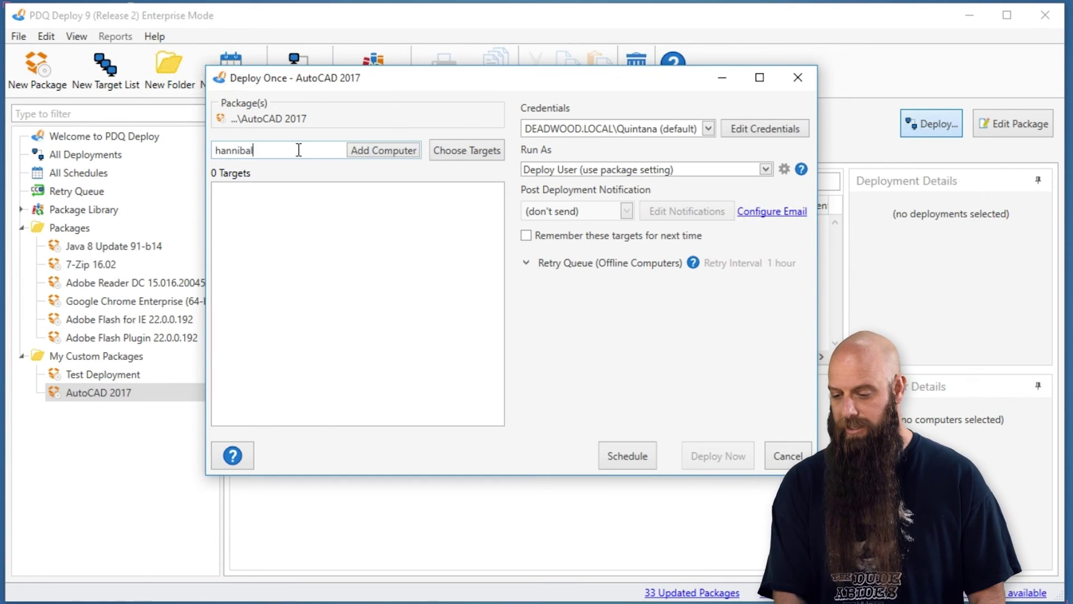
{"action": "key", "text": "Return"}
{"action": "type", "text": "swedi"}
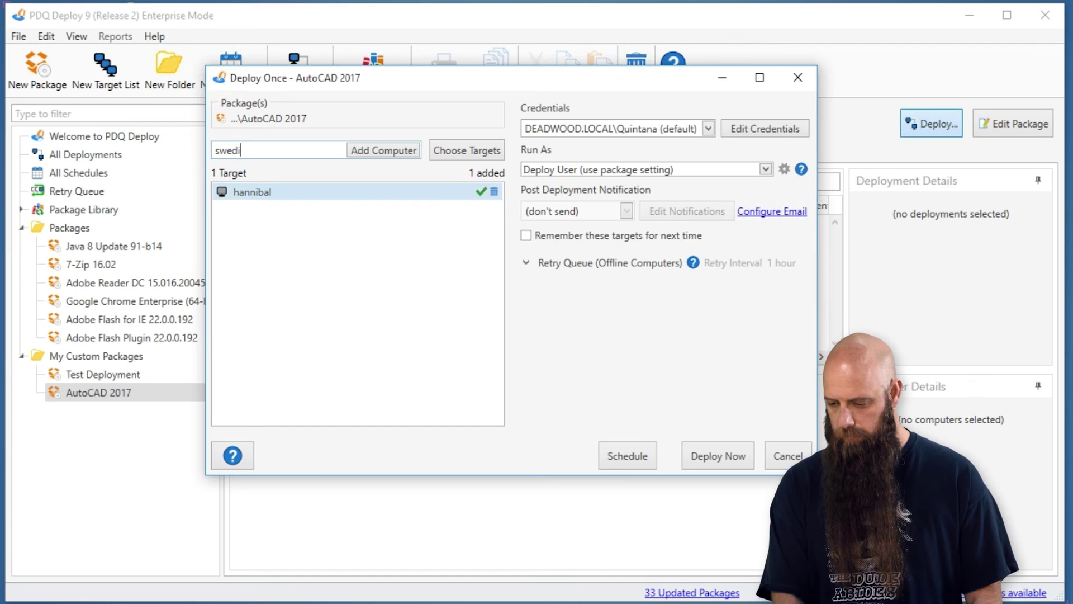
{"action": "type", "text": "shsnus"}
{"action": "key", "text": "Return"}
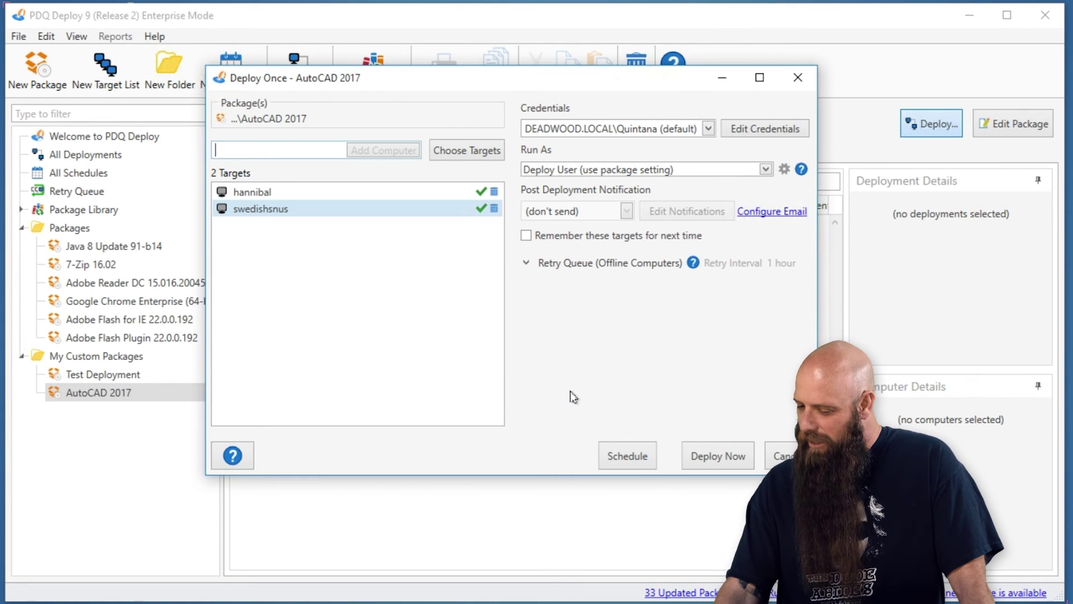
{"action": "left_click", "coordinate": [715, 456]}
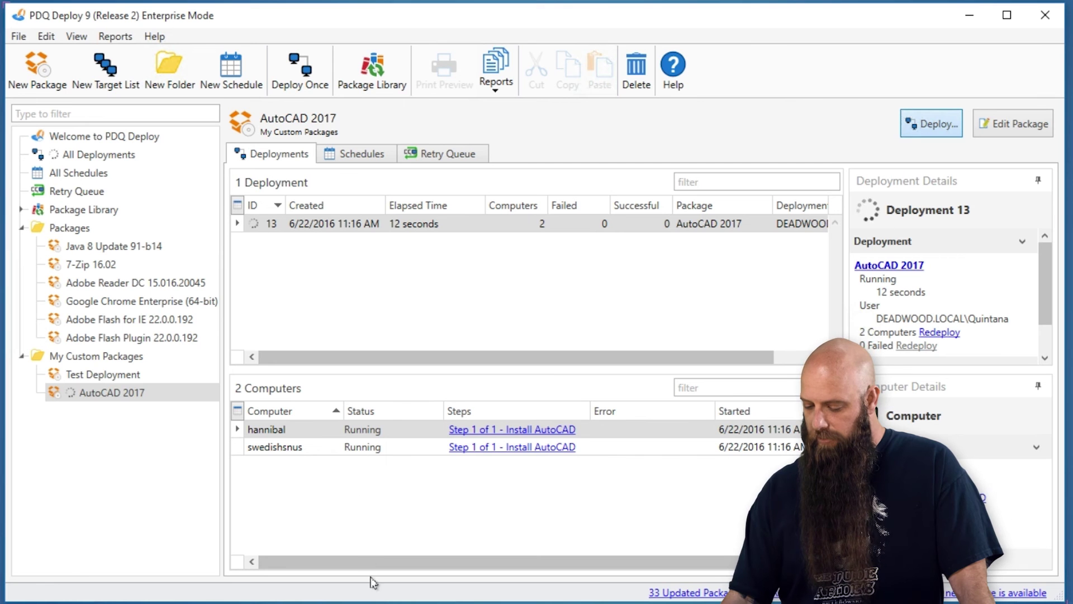
{"action": "key", "text": "alt+Tab"}
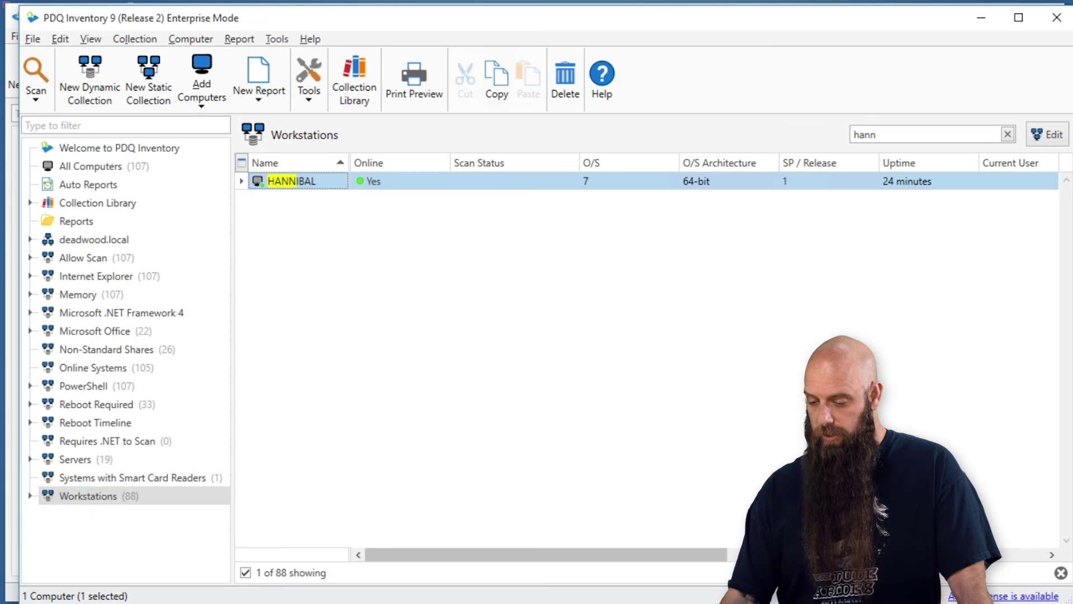
{"action": "key", "text": "ctrl+r"}
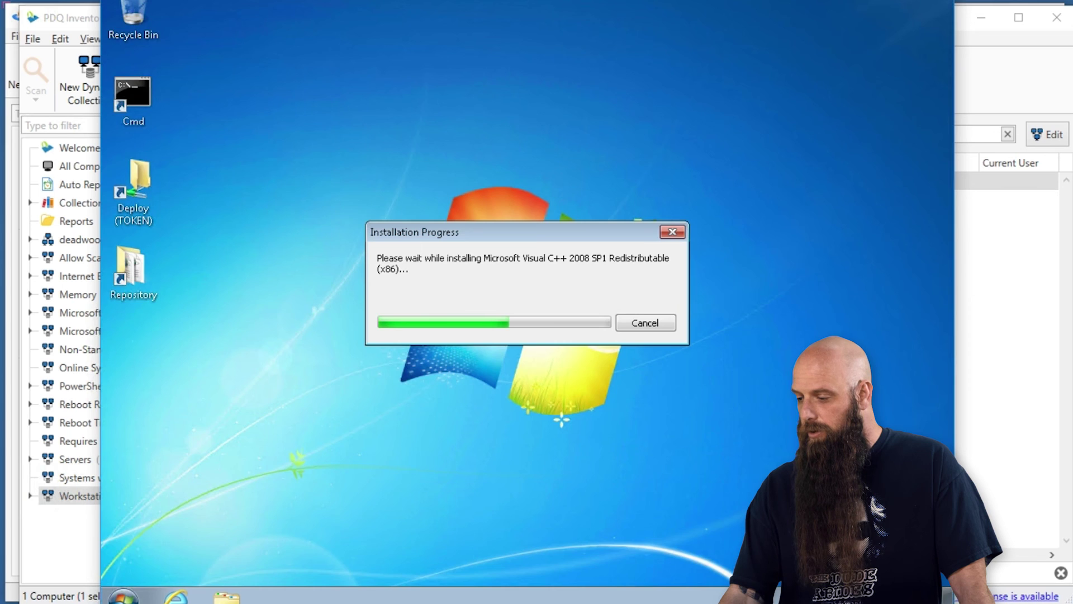
{"action": "key", "text": "alt+Tab"}
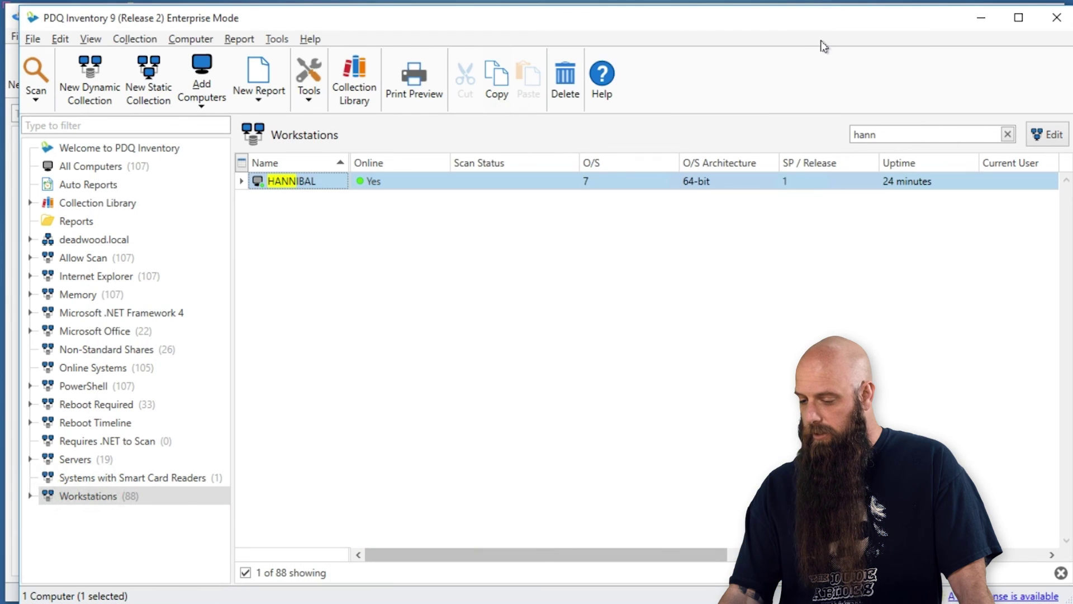
{"action": "left_click", "coordinate": [990, 21]}
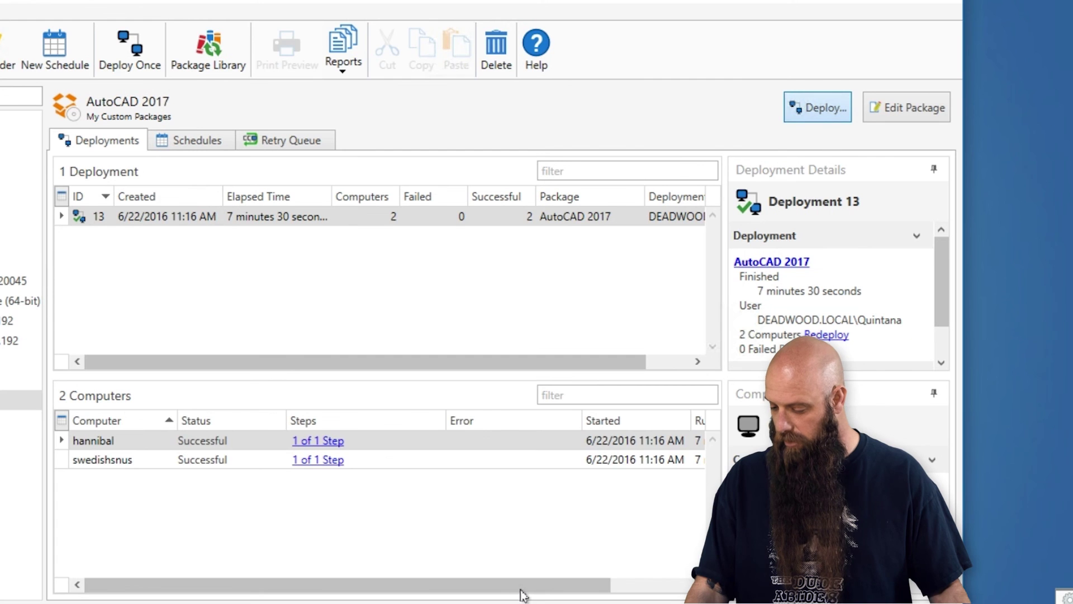
After Deployment 13 succeeds on both computers, restore PDQ Inventory from the taskbar
{"action": "left_click_drag", "start_coordinate": [541, 597], "coordinate": [604, 594]}
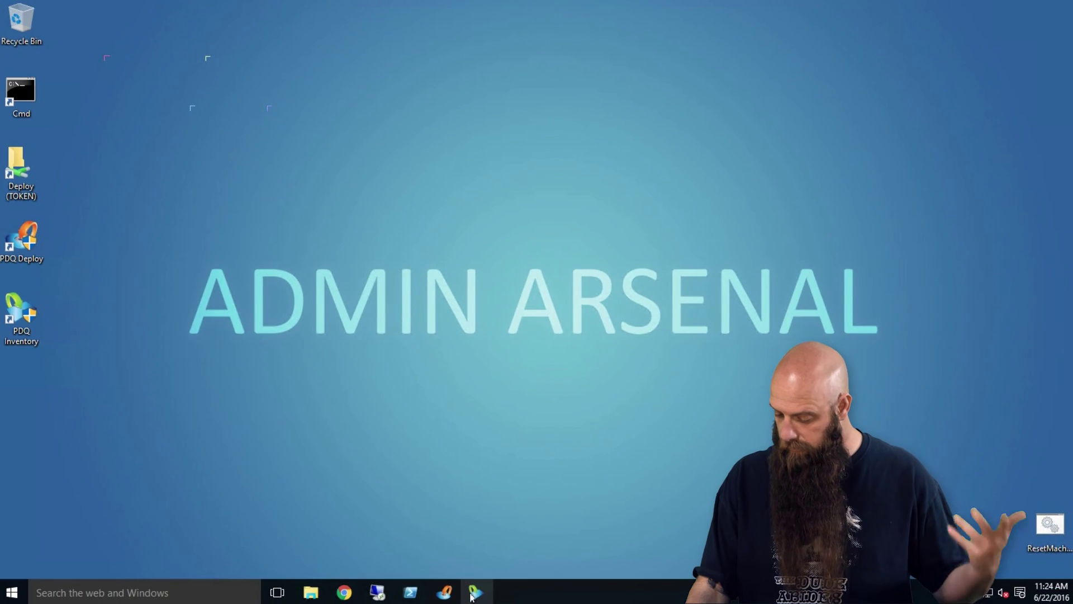
{"action": "left_click", "coordinate": [471, 596]}
Check HANNIBAL's remote desktop for the new AutoCAD 2017 shortcuts, then open HANNIBAL's details in PDQ Inventory
{"action": "key", "text": "ctrl+r"}
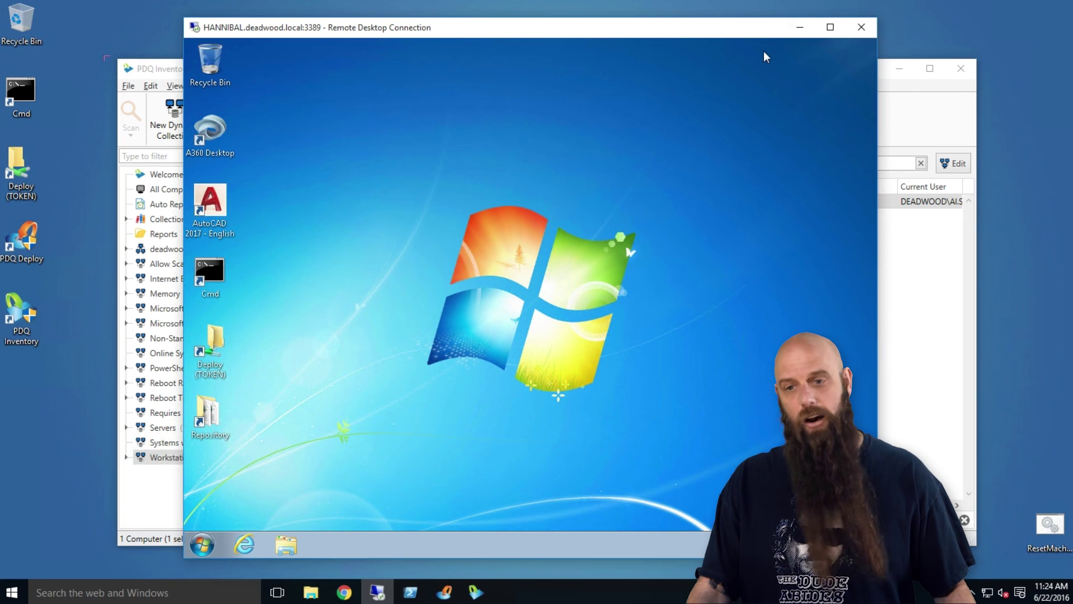
{"action": "left_click", "coordinate": [789, 29]}
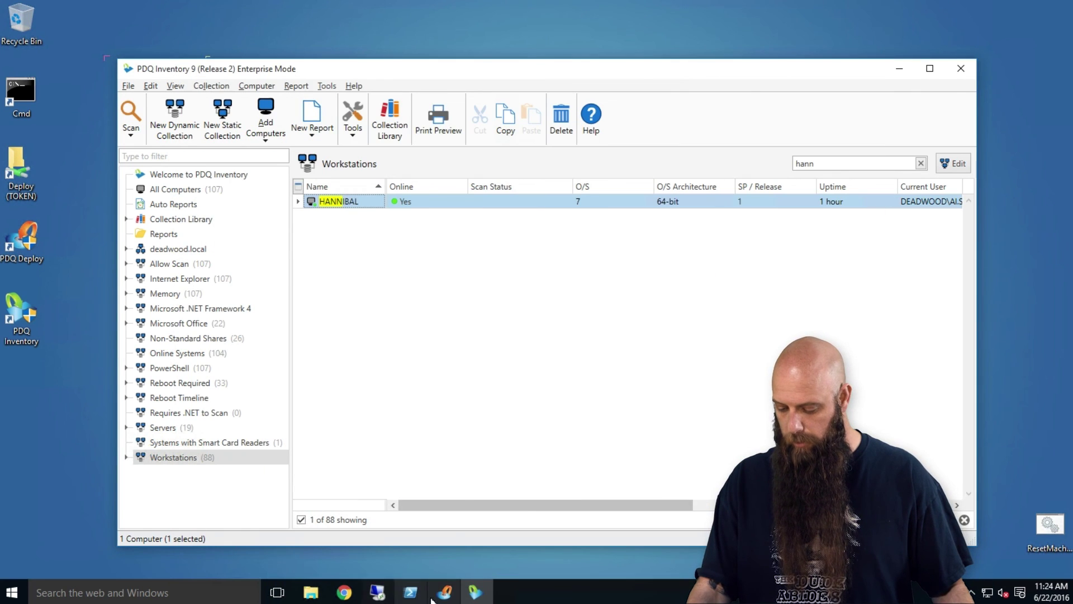
{"action": "mouse_move", "coordinate": [476, 594]}
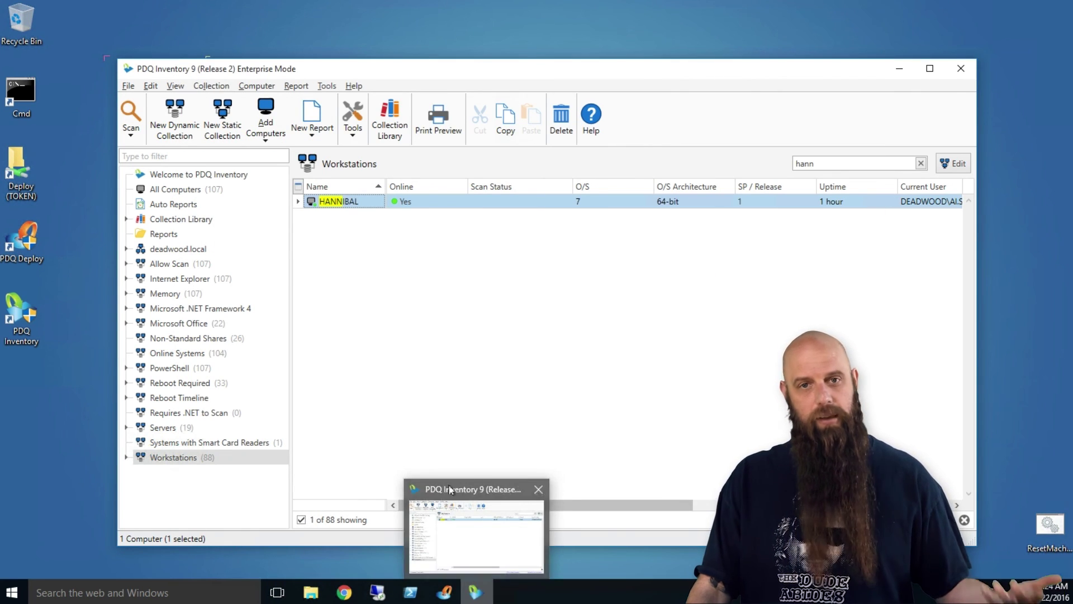
{"action": "double_click", "coordinate": [341, 201]}
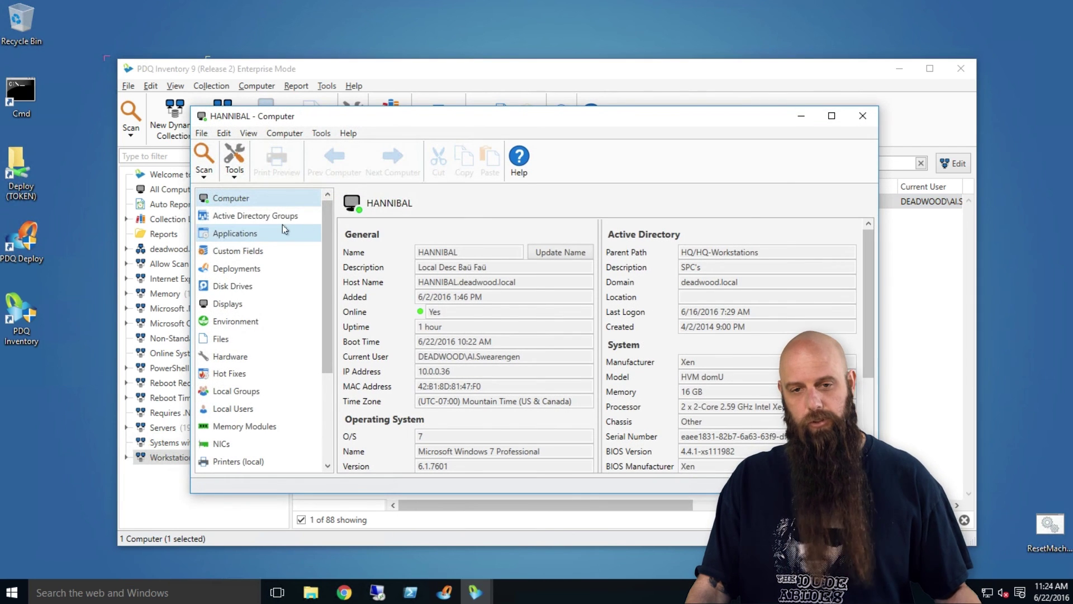
Show HANNIBAL's installed applications in PDQ Inventory to confirm Autodesk AutoCAD 2017 - English is listed
{"action": "left_click", "coordinate": [233, 233]}
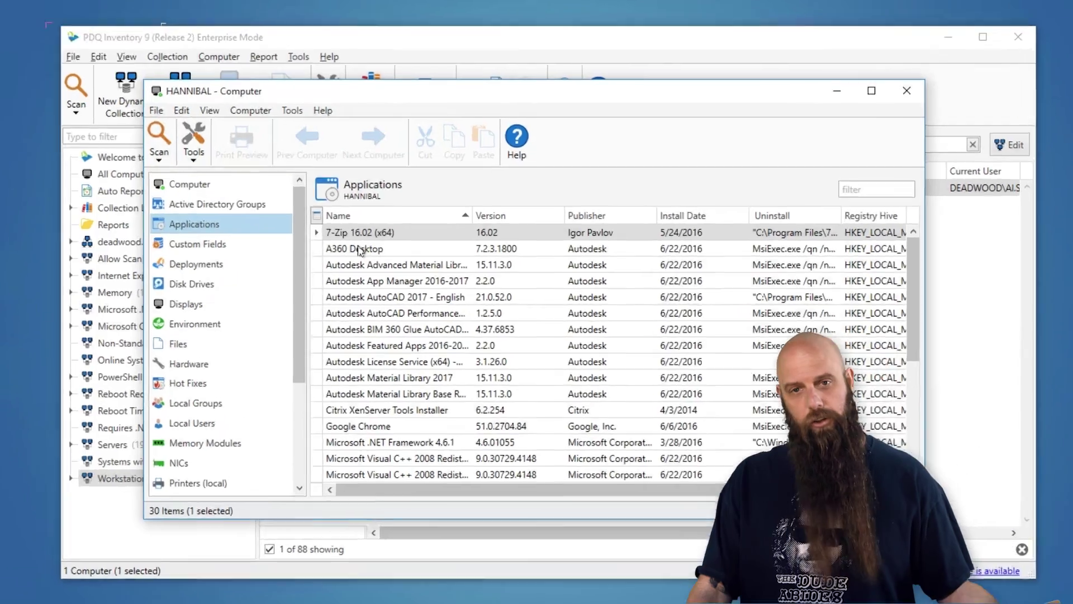